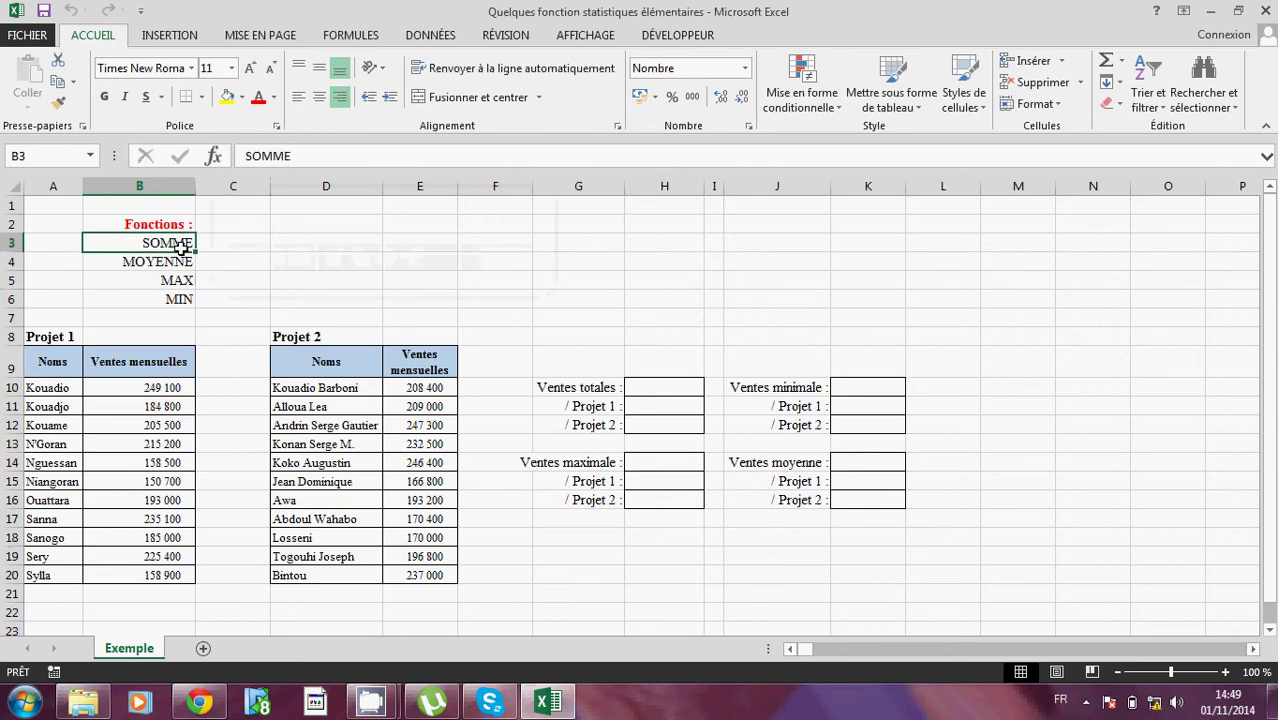
# - Review the statistical functions SOMME, MOYENNE, MAX and MIN listed in B3:B6
pyautogui.click(177, 262)
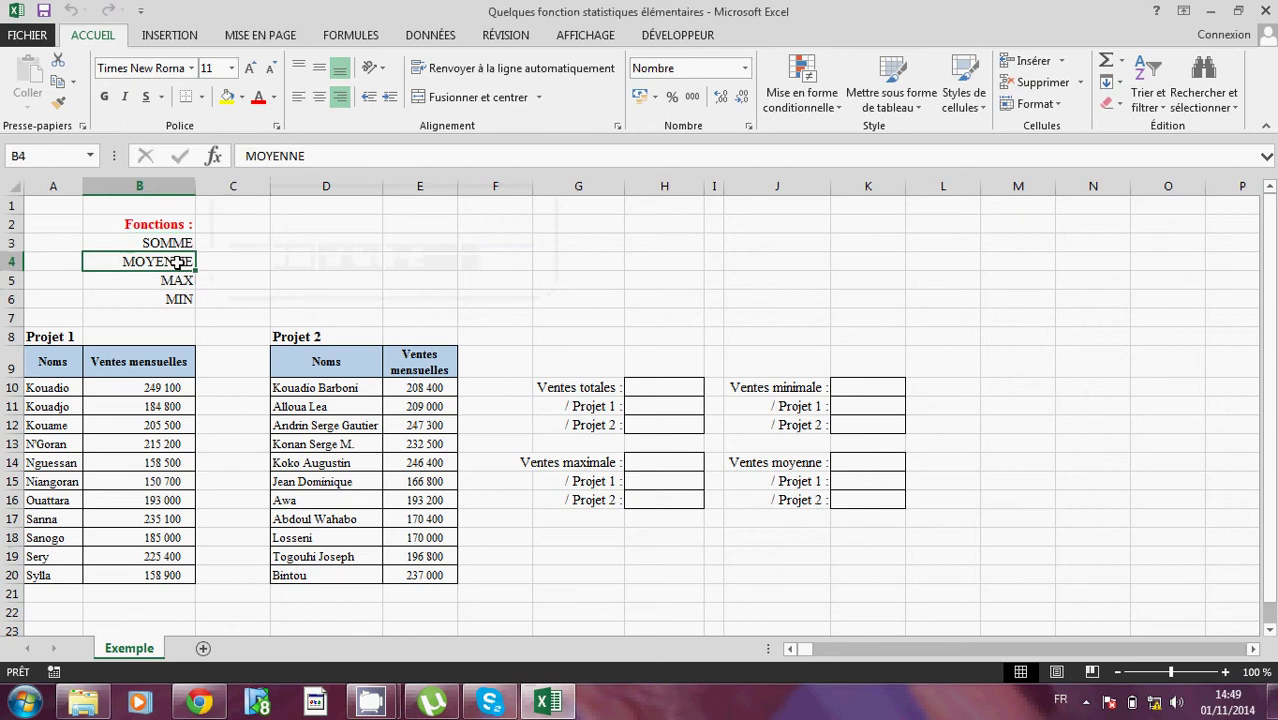
pyautogui.click(174, 281)
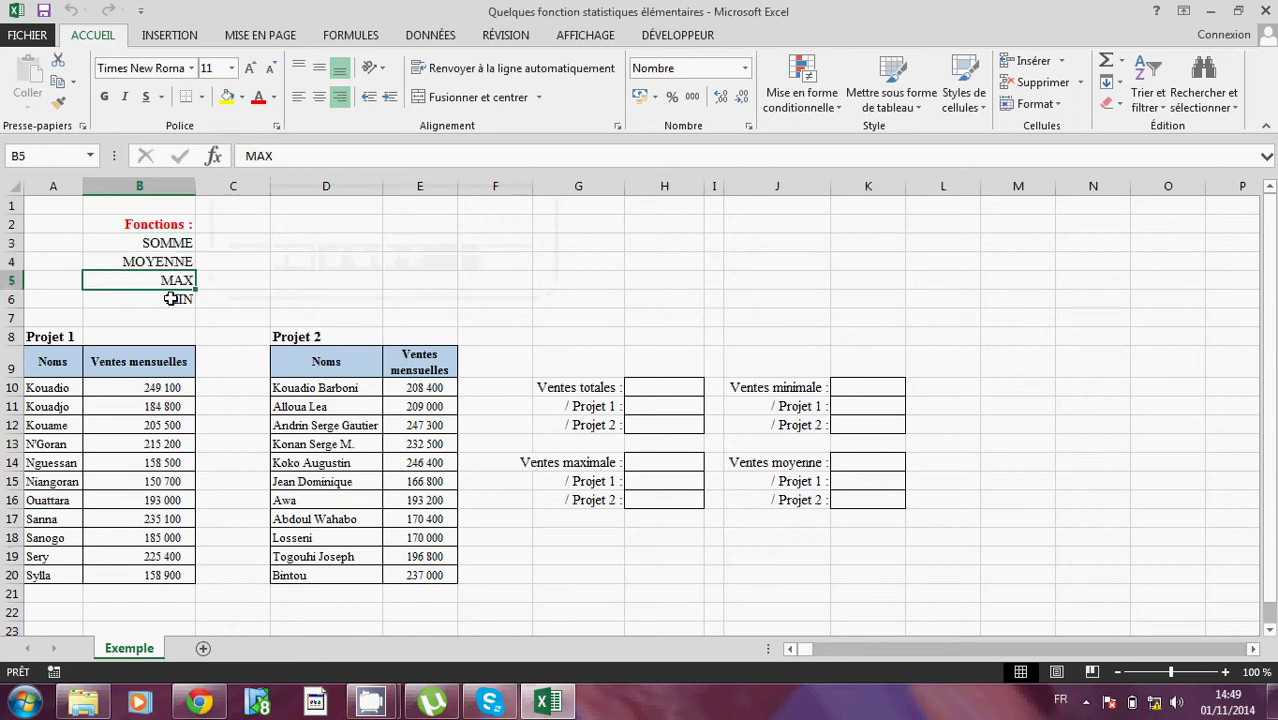
pyautogui.click(171, 299)
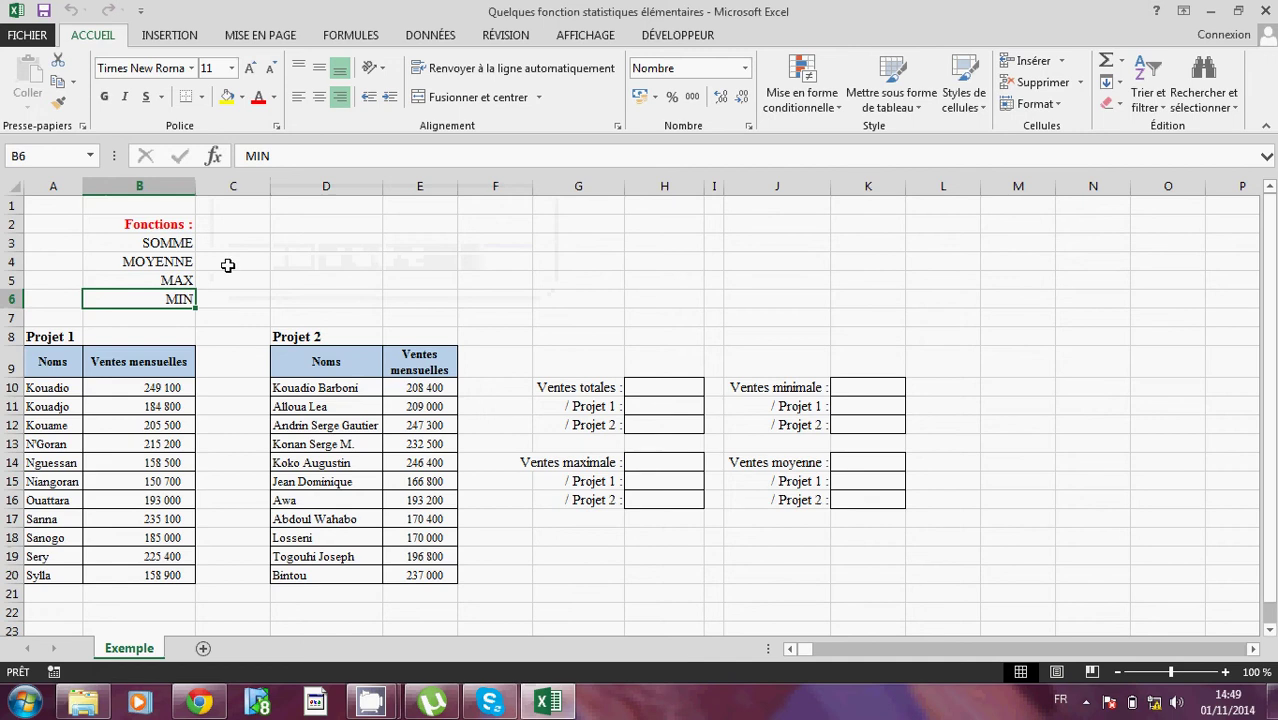
pyautogui.click(180, 246)
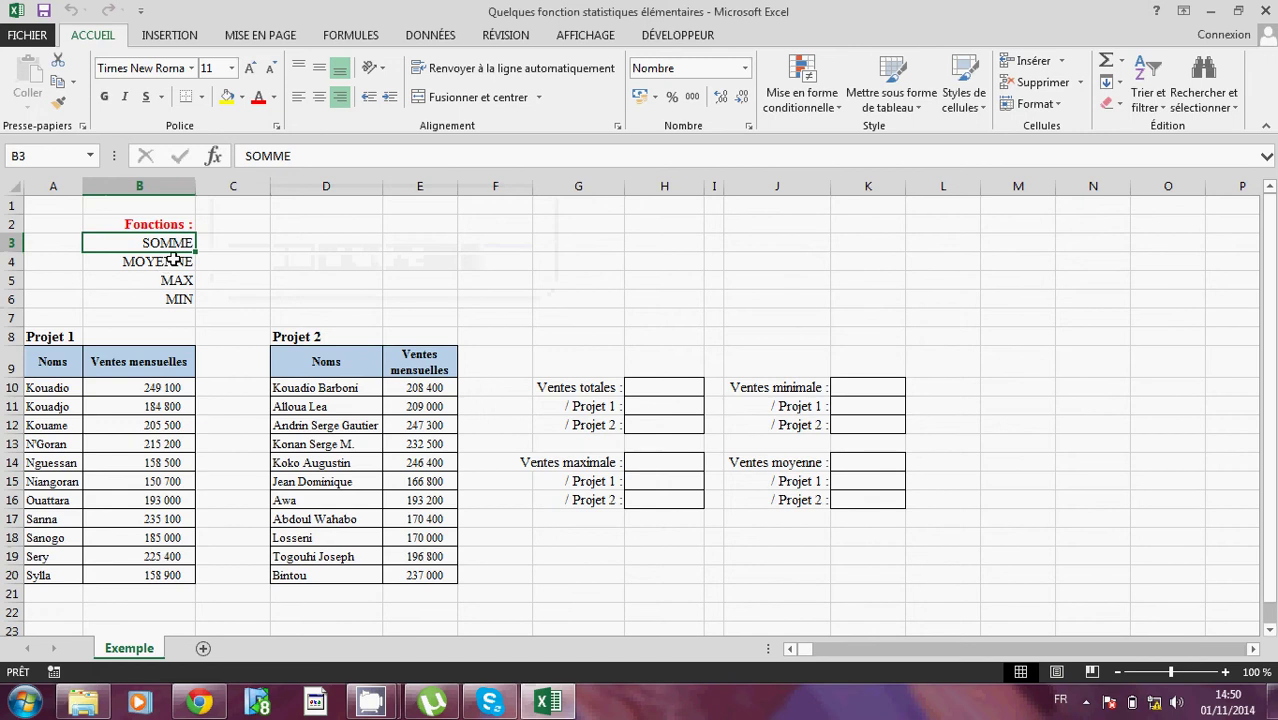
pyautogui.click(137, 263)
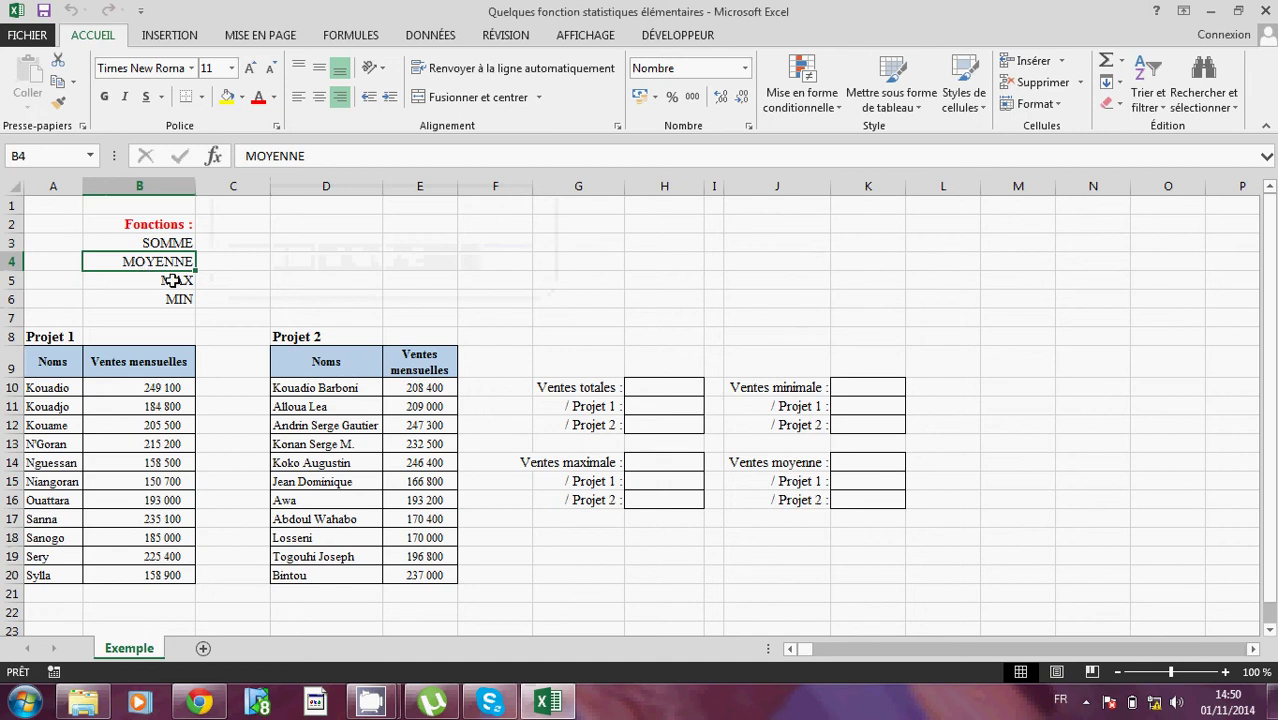
pyautogui.click(173, 281)
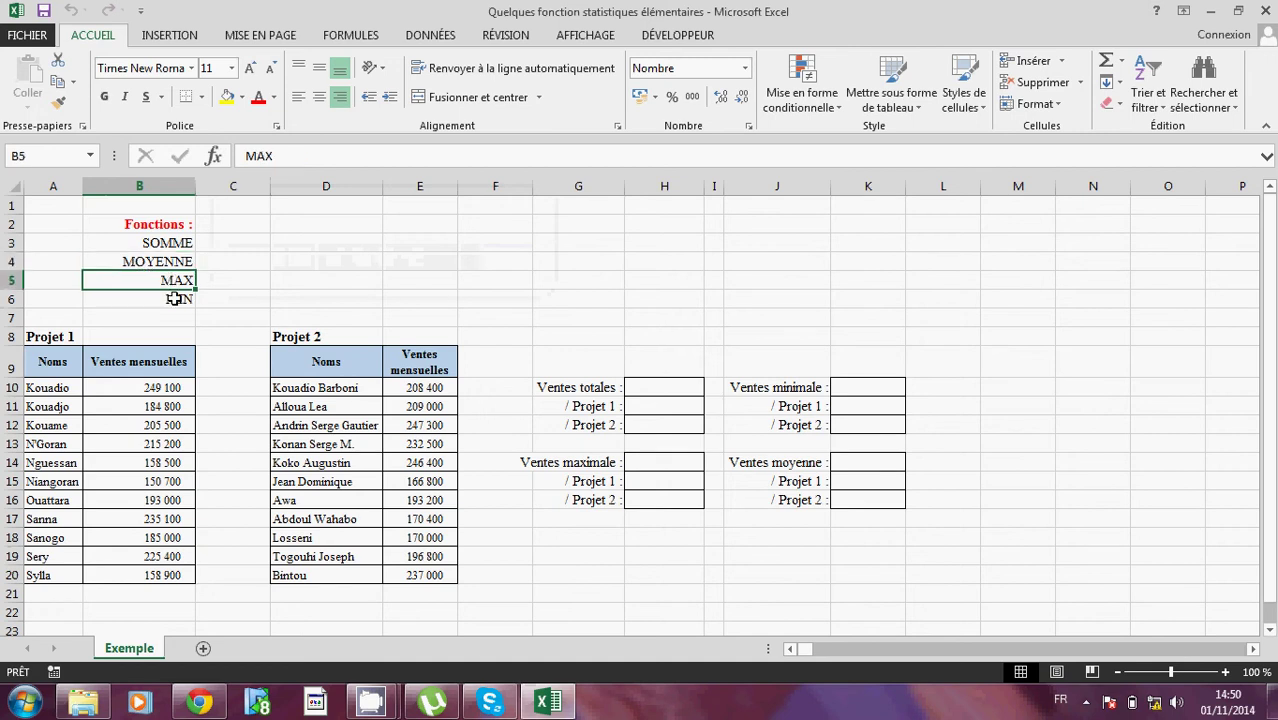
pyautogui.click(175, 299)
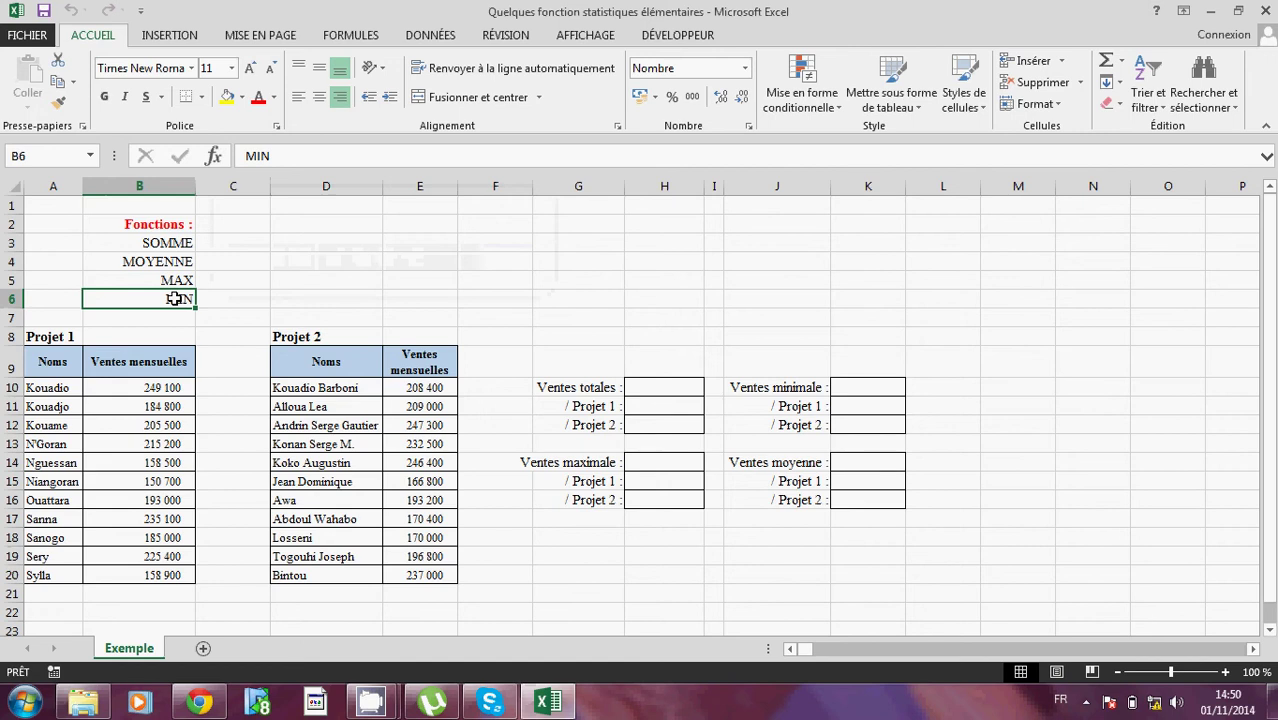
# - Examine the Projet 1 and Projet 2 sales tables and the total sales result cells H10:H12
pyautogui.click(51, 340)
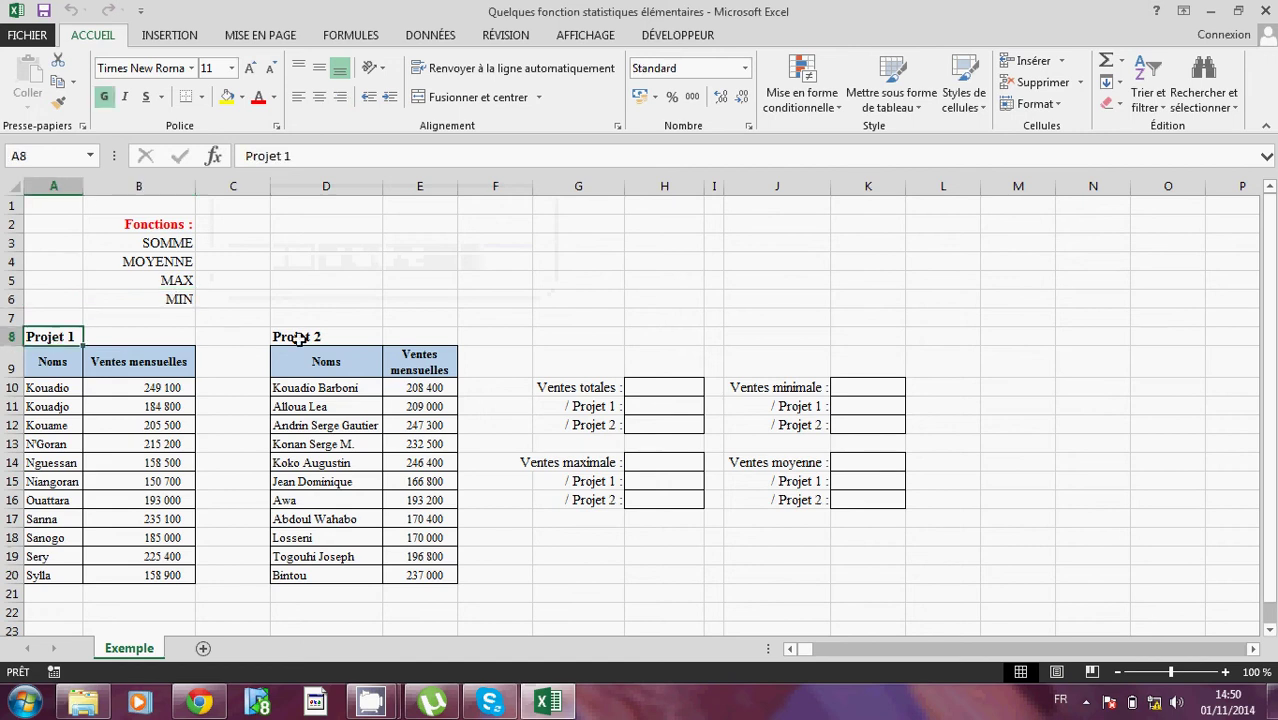
pyautogui.click(298, 338)
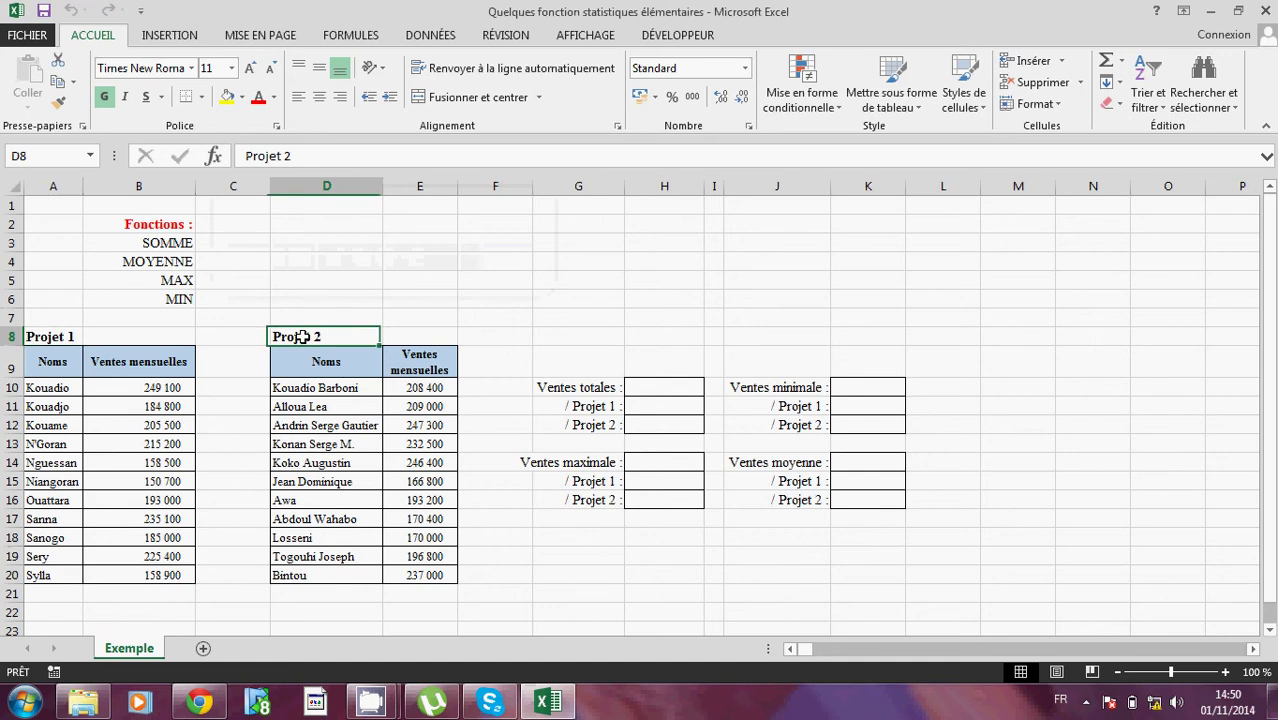
pyautogui.click(60, 335)
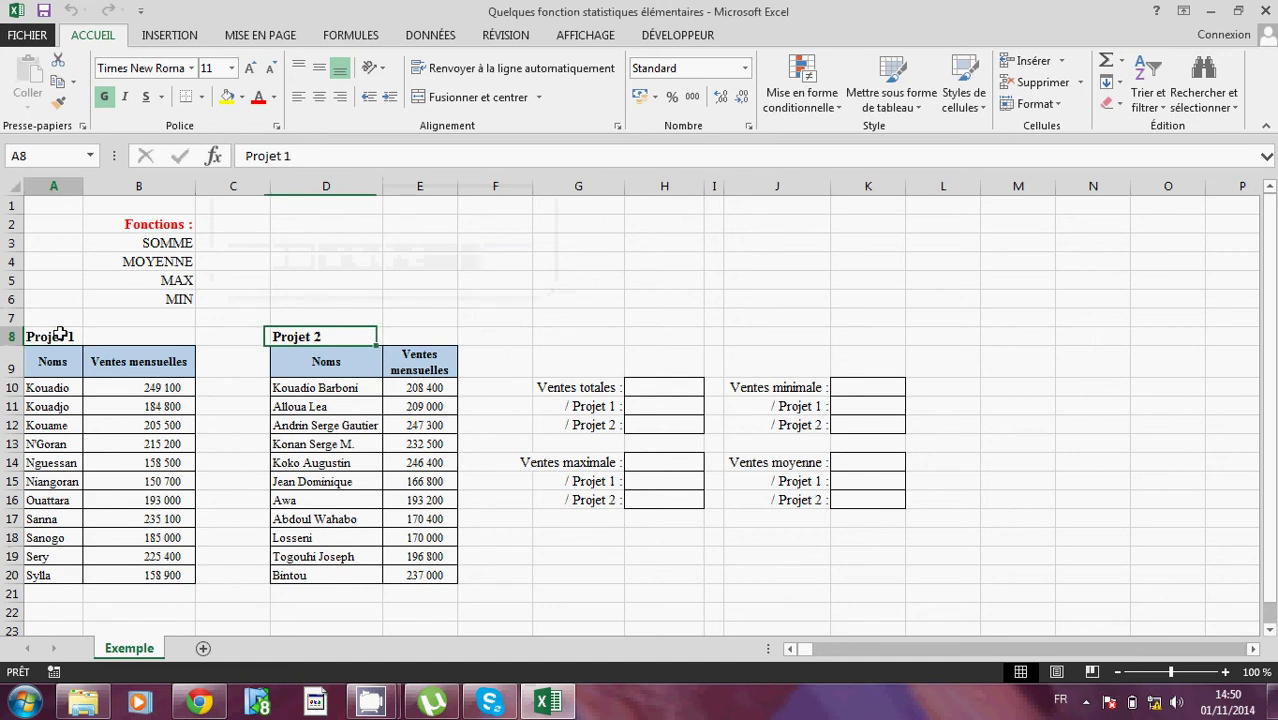
pyautogui.moveTo(60, 336); pyautogui.dragTo(160, 576)
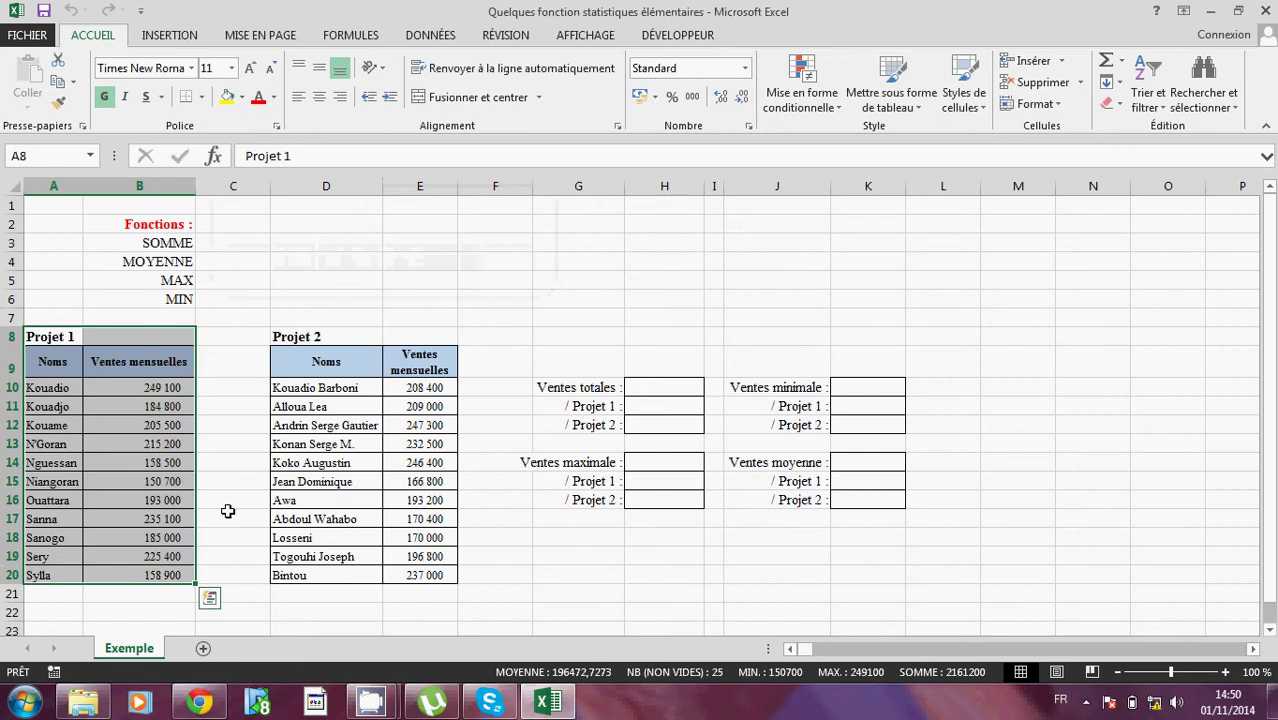
pyautogui.moveTo(318, 337); pyautogui.dragTo(432, 576)
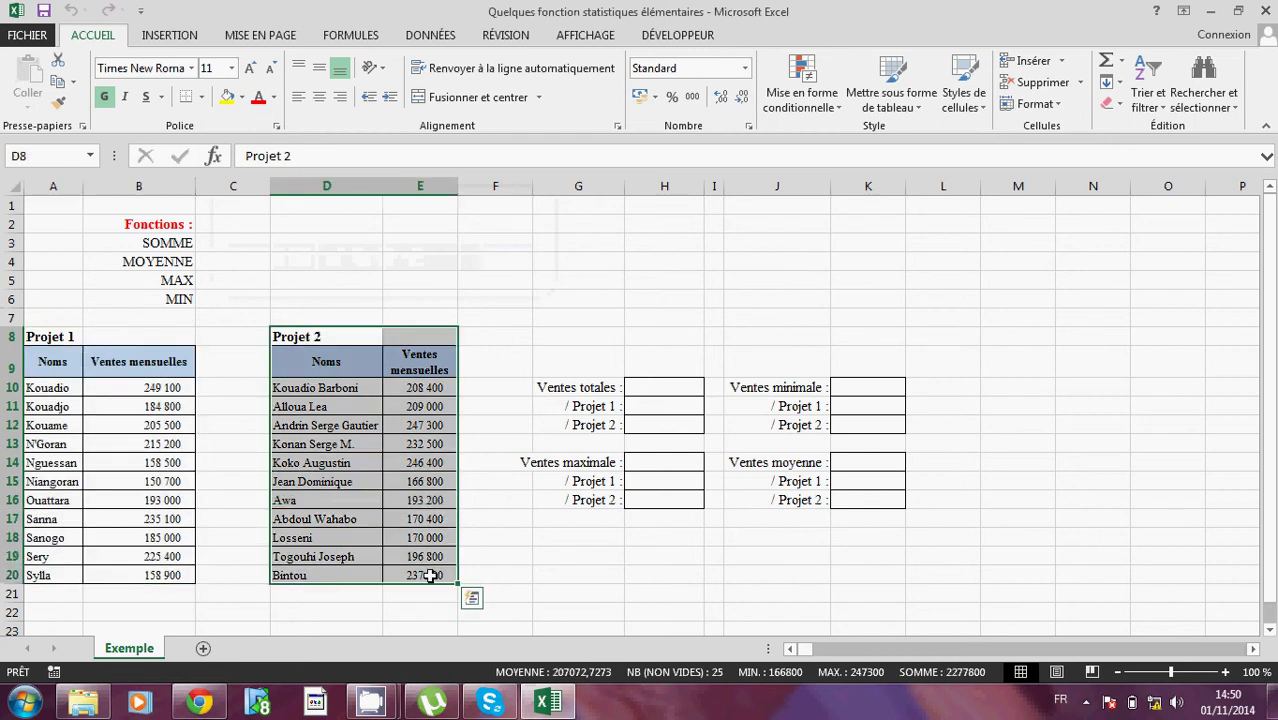
pyautogui.click(713, 350)
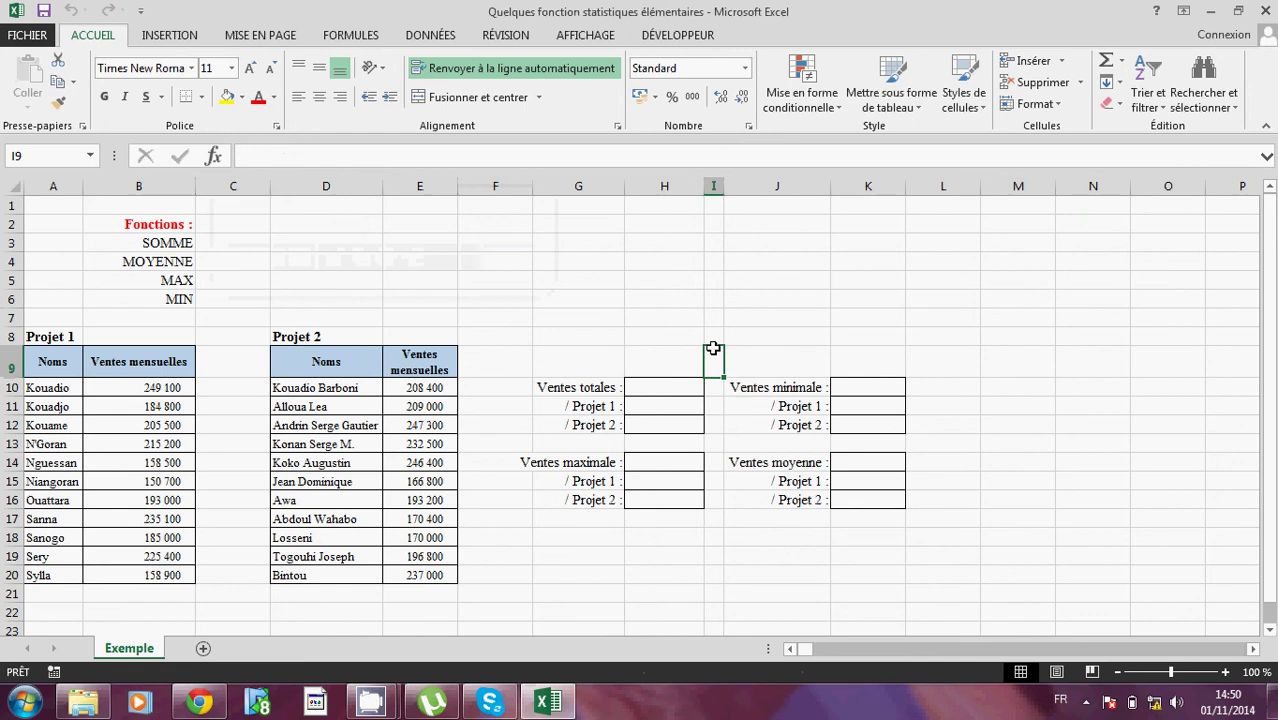
pyautogui.click(649, 388)
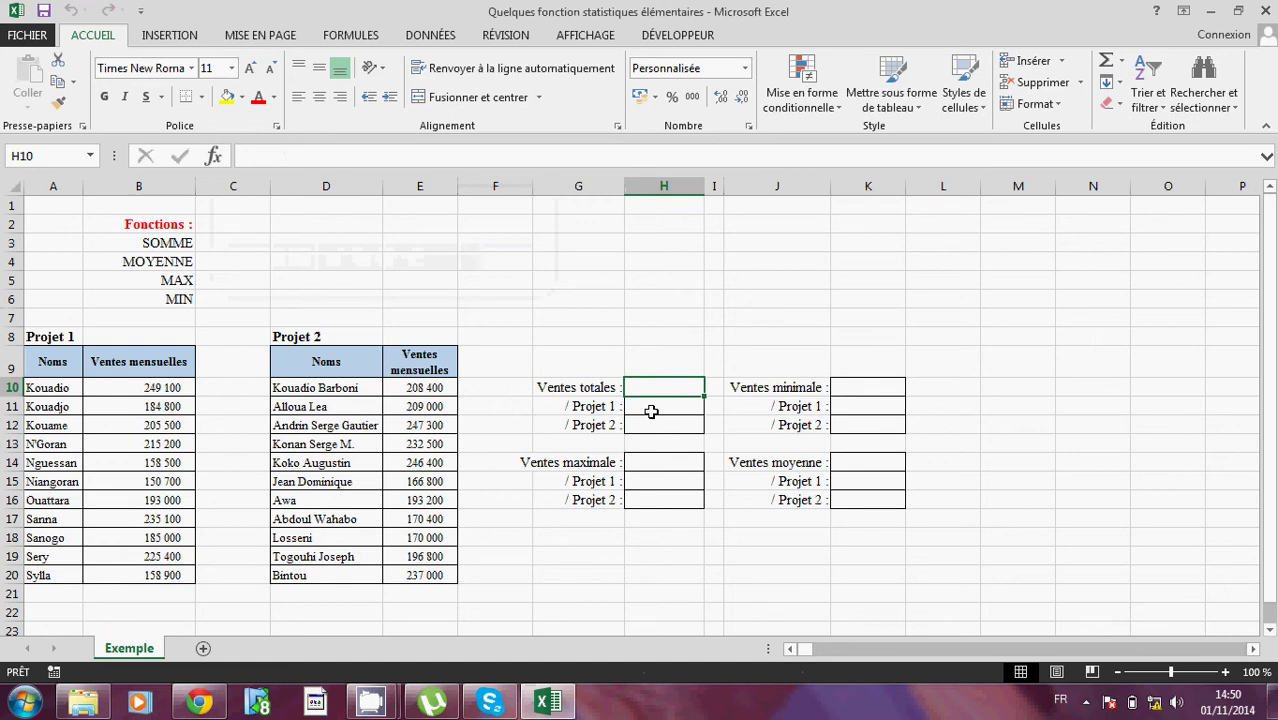
pyautogui.click(650, 409)
pyautogui.click(646, 428)
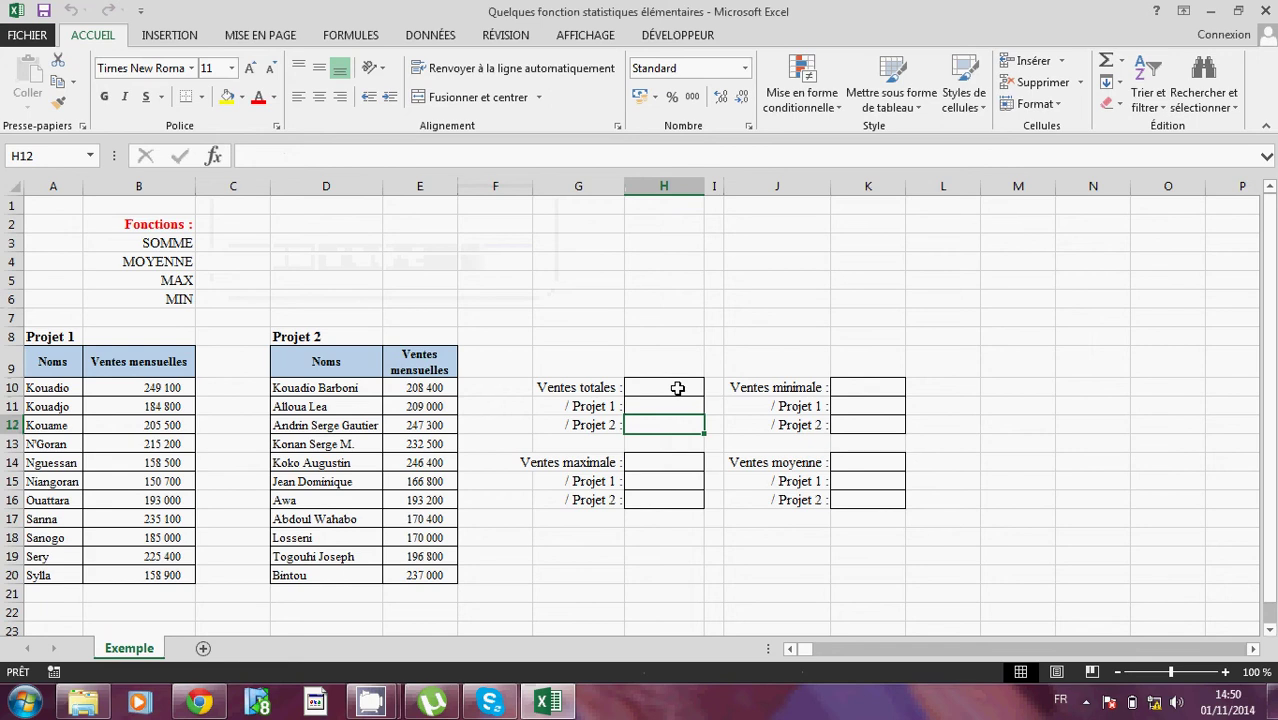
# - Calculate the overall total sales of both projects in H10 with =somme(B10:B20;E10:E20)
pyautogui.click(677, 388)
pyautogui.write('=')
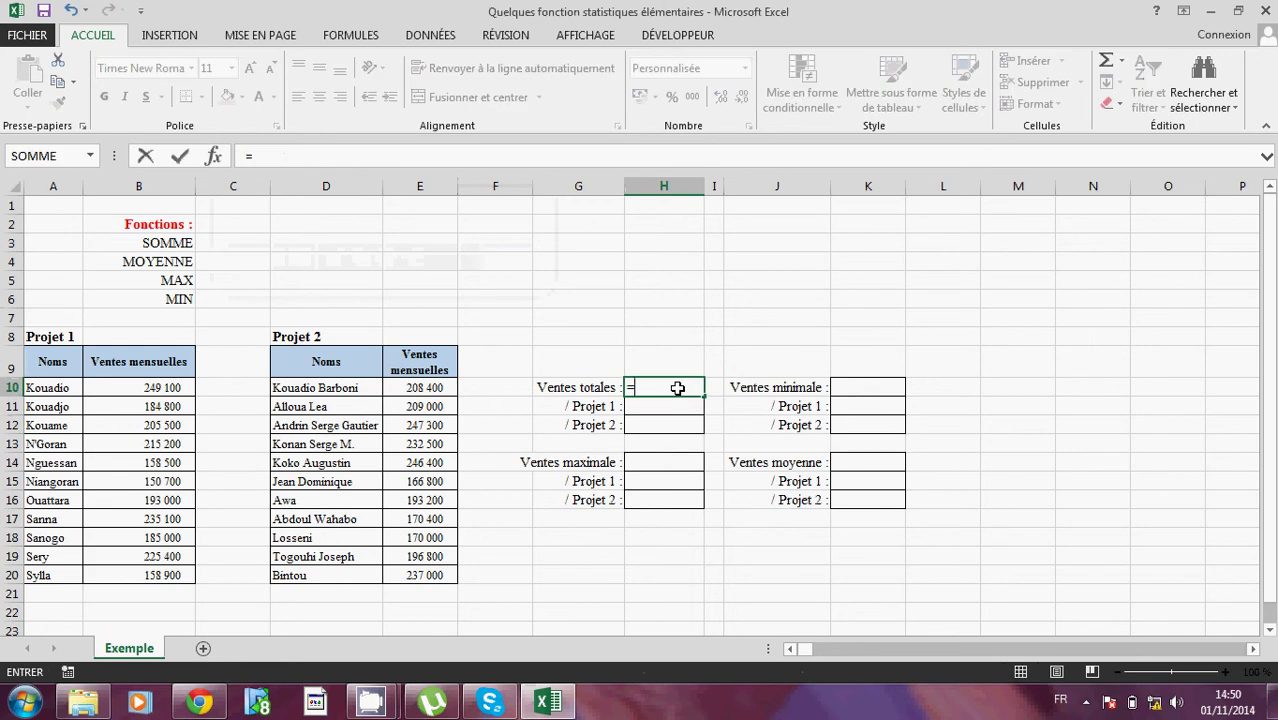
pyautogui.write('somme(')
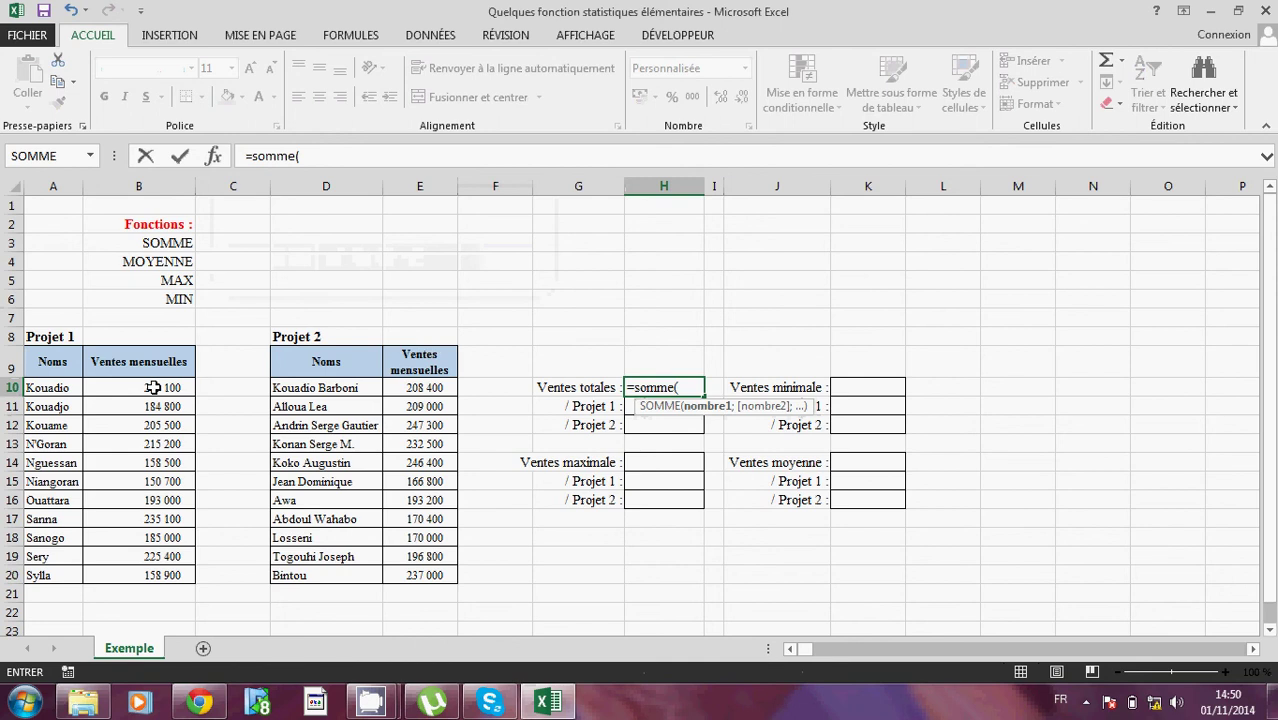
pyautogui.moveTo(152, 387); pyautogui.dragTo(171, 571)
pyautogui.write(';')
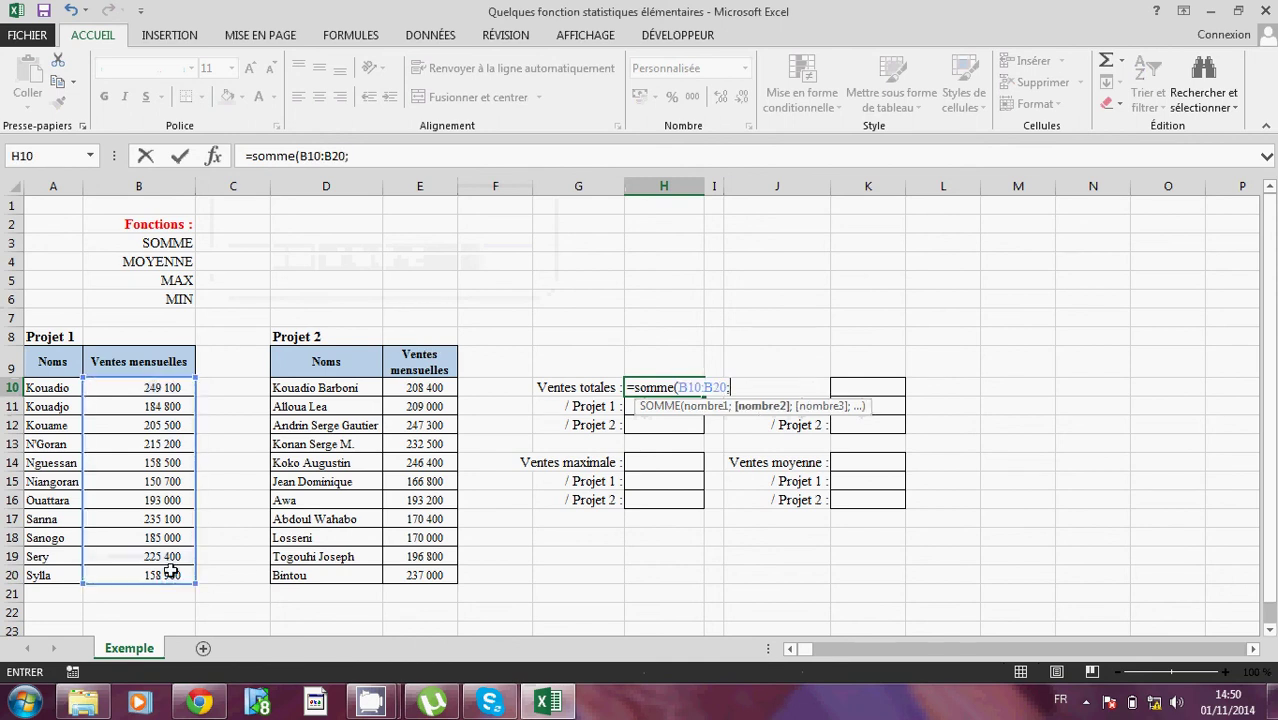
pyautogui.moveTo(438, 388); pyautogui.dragTo(430, 566)
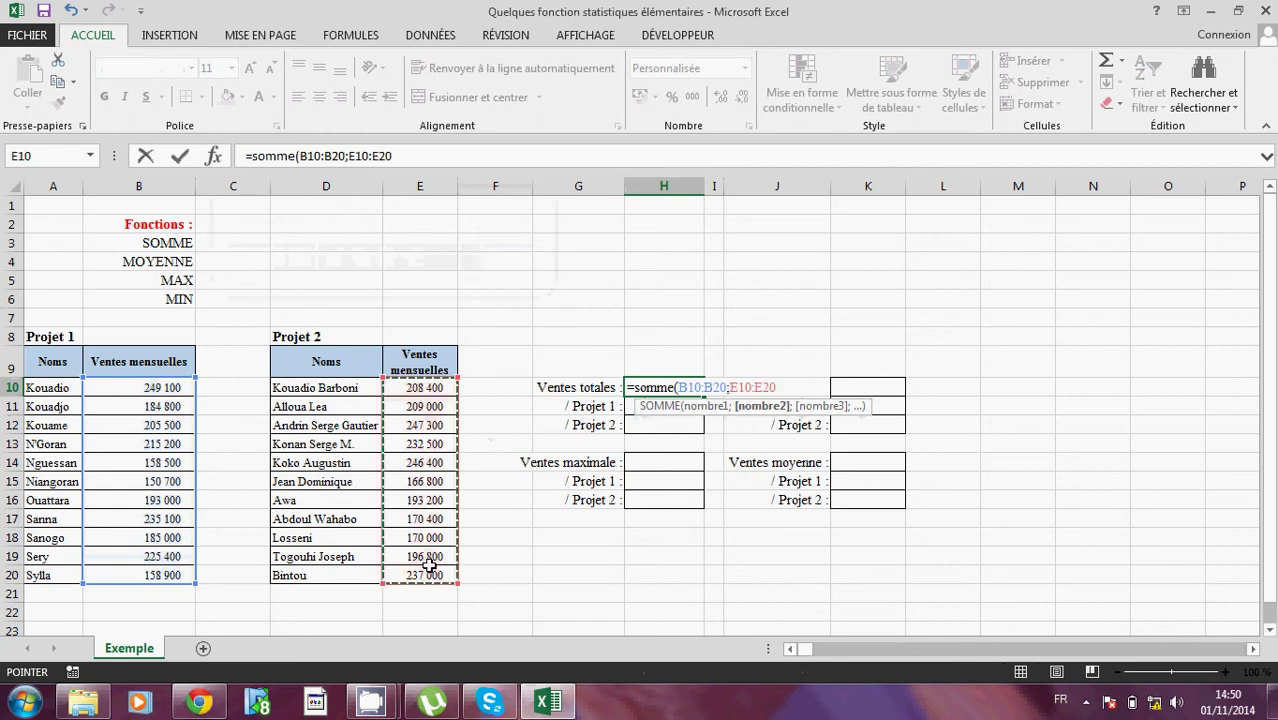
pyautogui.write(')')
pyautogui.press('Return')
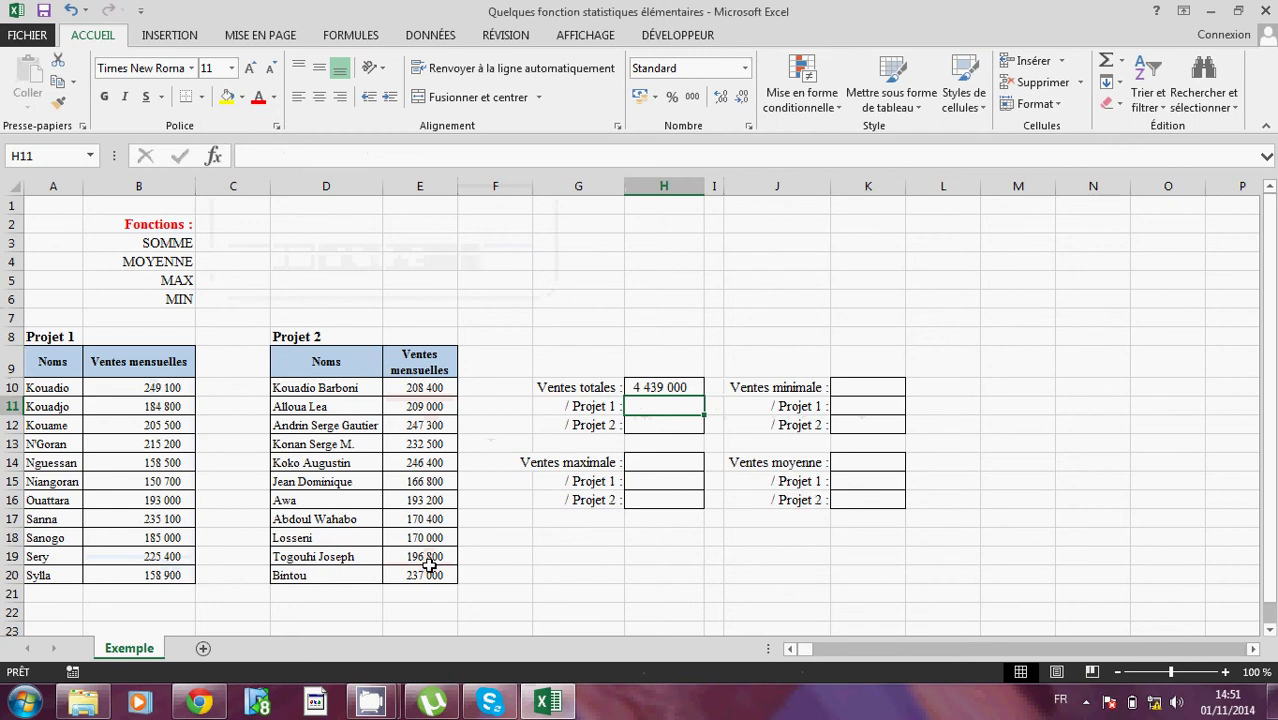
# - Calculate the Projet 1 total sales in H11 with =somme(B10:B20)
pyautogui.write('=somme(')
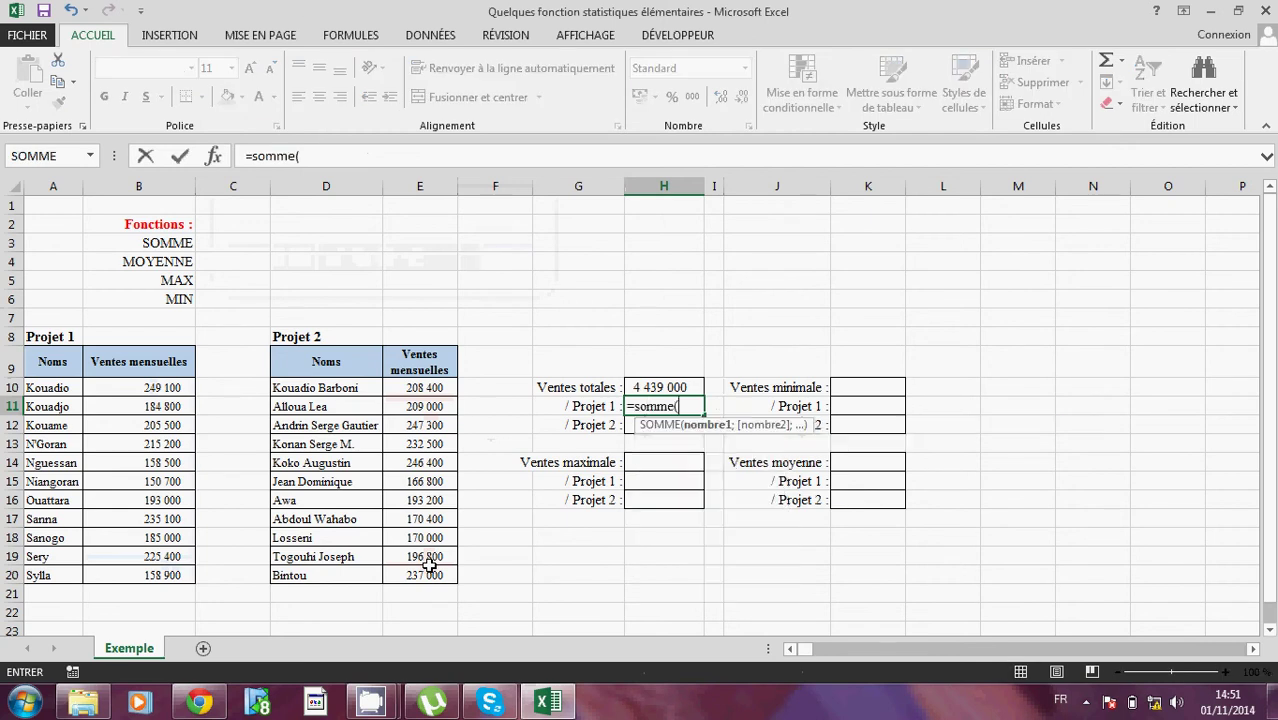
pyautogui.moveTo(139, 387); pyautogui.dragTo(159, 571)
pyautogui.write(')')
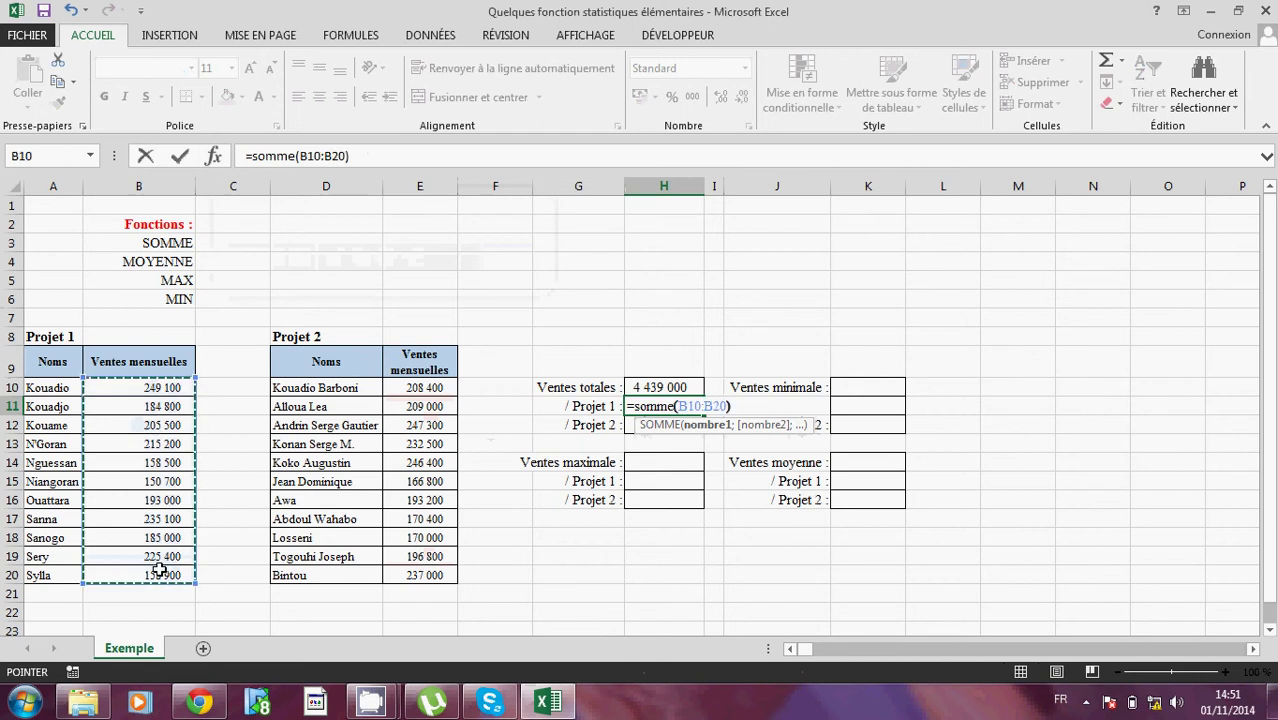
pyautogui.press('Return')
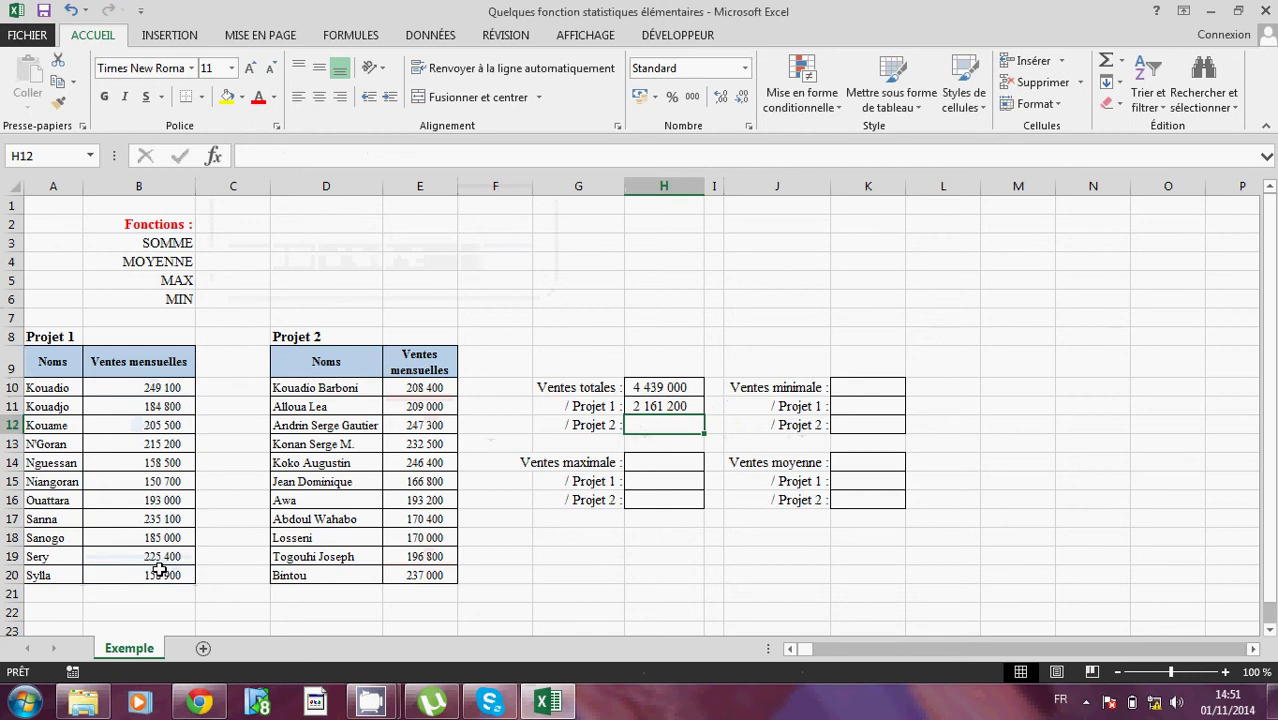
# - Calculate the Projet 2 total sales in H12 with =somme(E10:E20)
pyautogui.write('=')
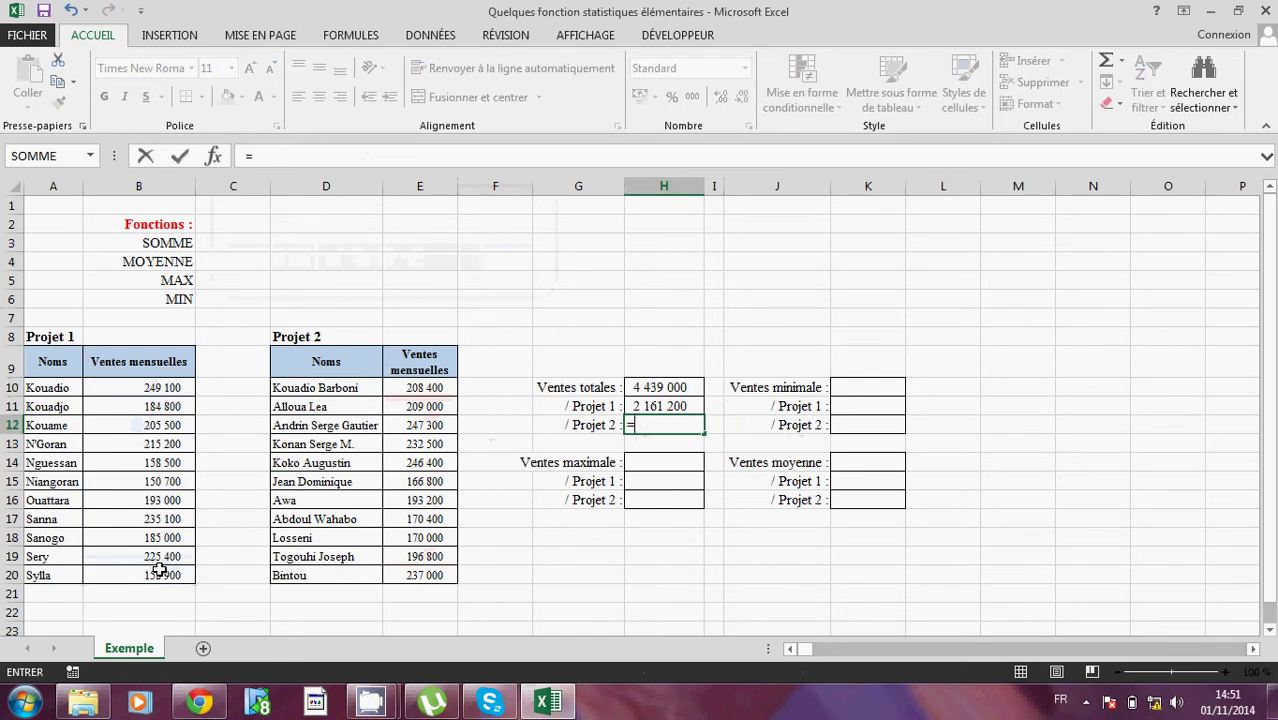
pyautogui.write('somme(')
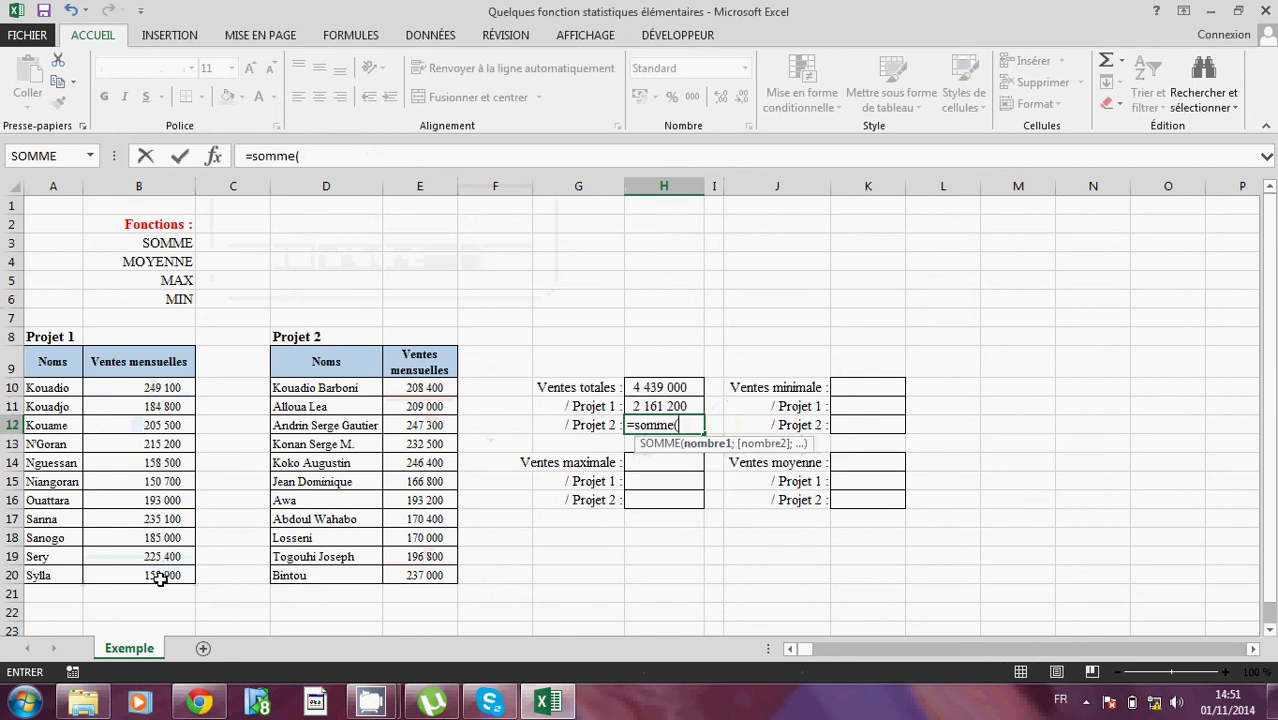
pyautogui.moveTo(421, 388); pyautogui.dragTo(430, 572)
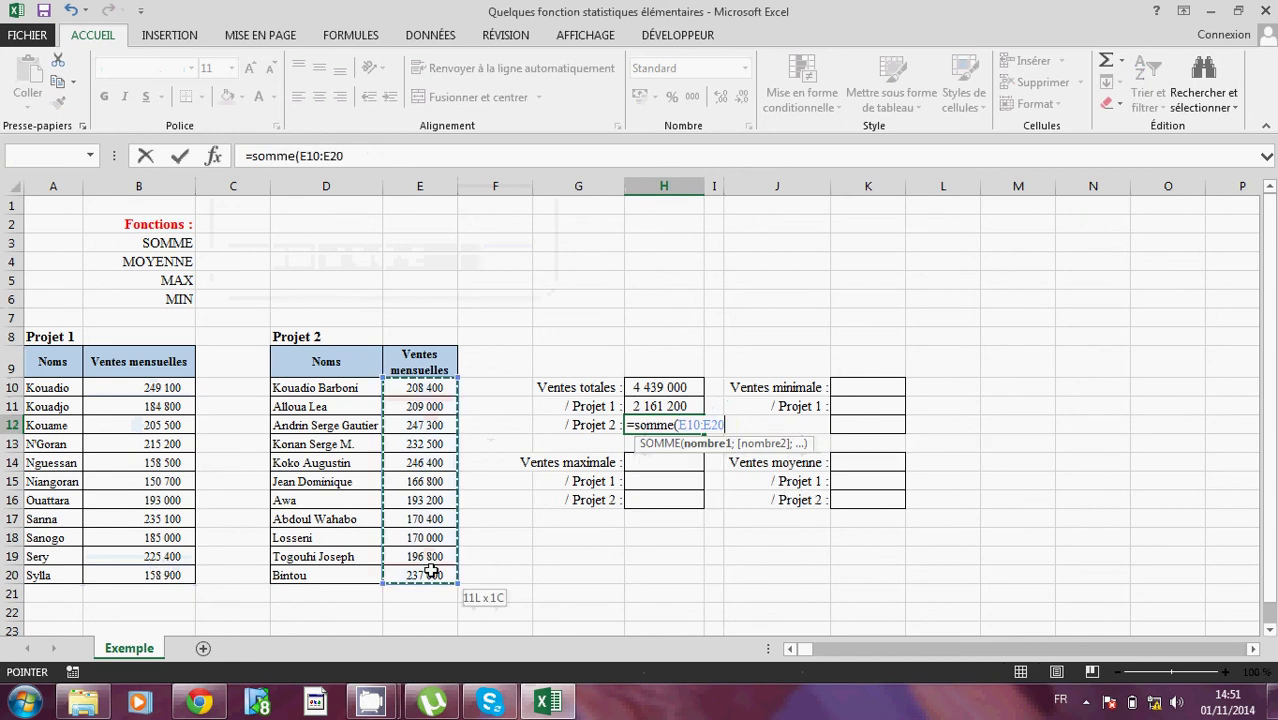
pyautogui.write(')')
pyautogui.press('Return')
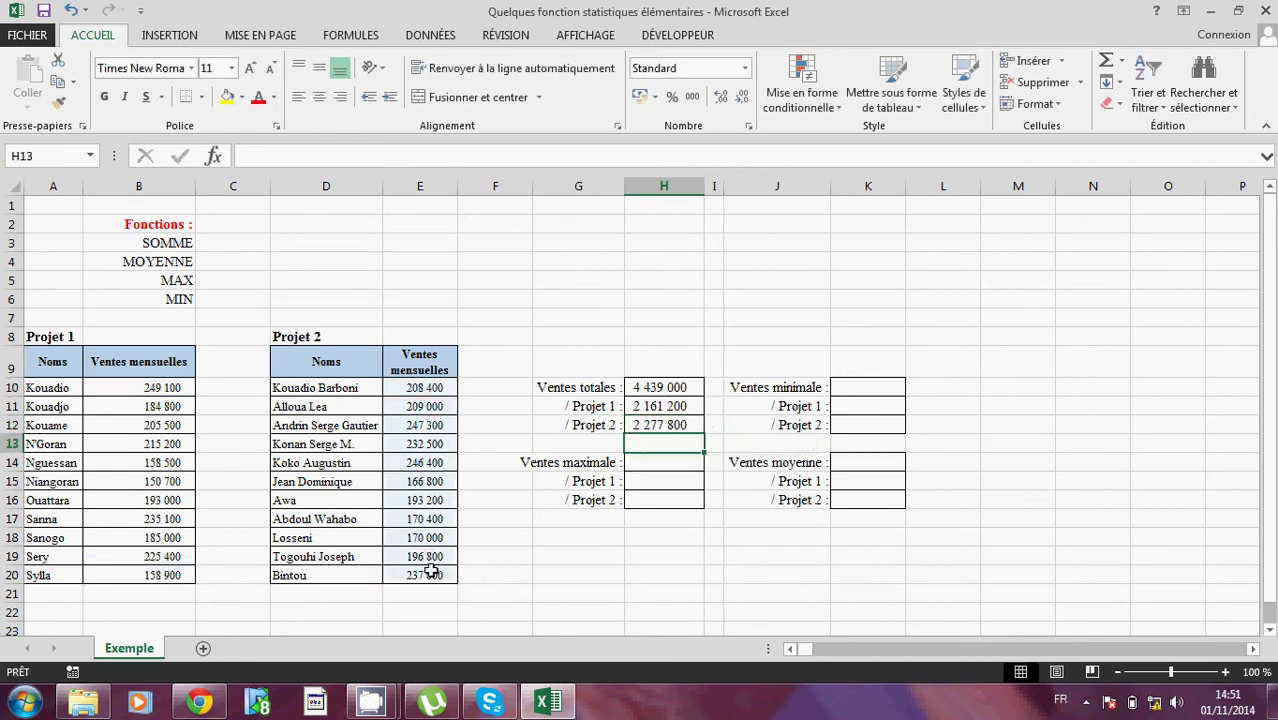
# - Cross-check the overall total sales by adding the two project totals in H8 with =H11+H12
pyautogui.click(733, 626)
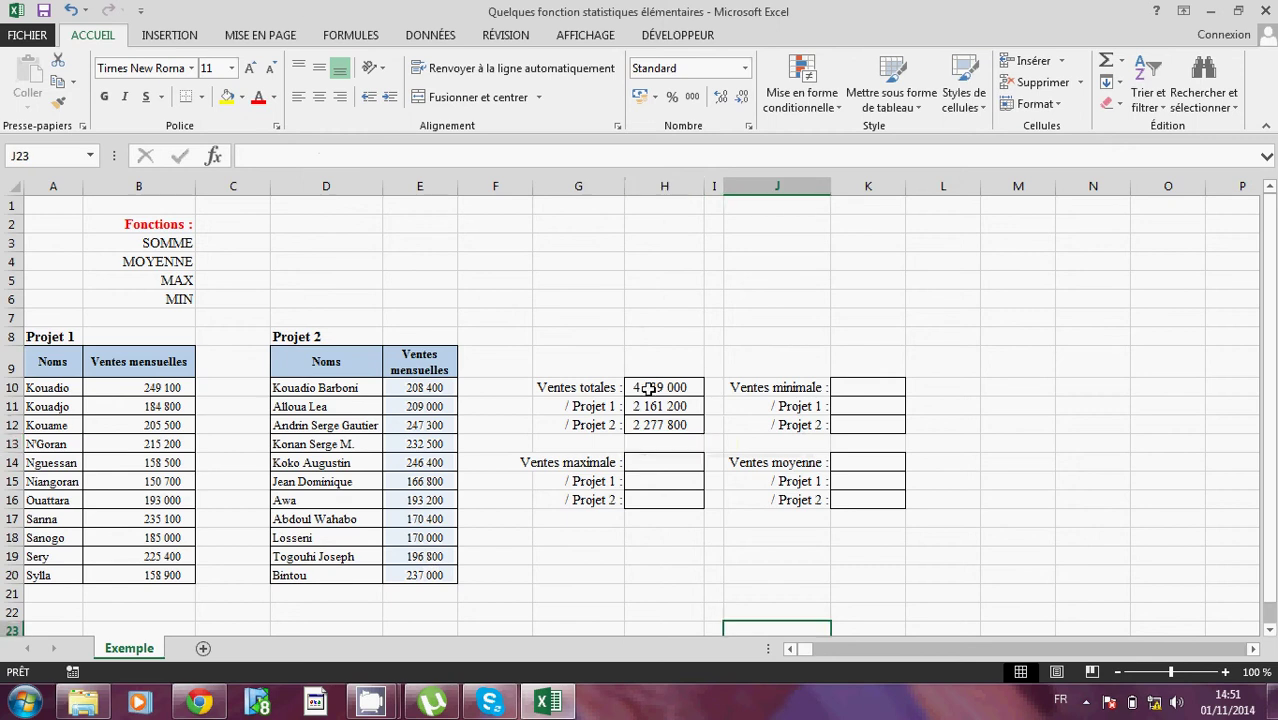
pyautogui.click(648, 389)
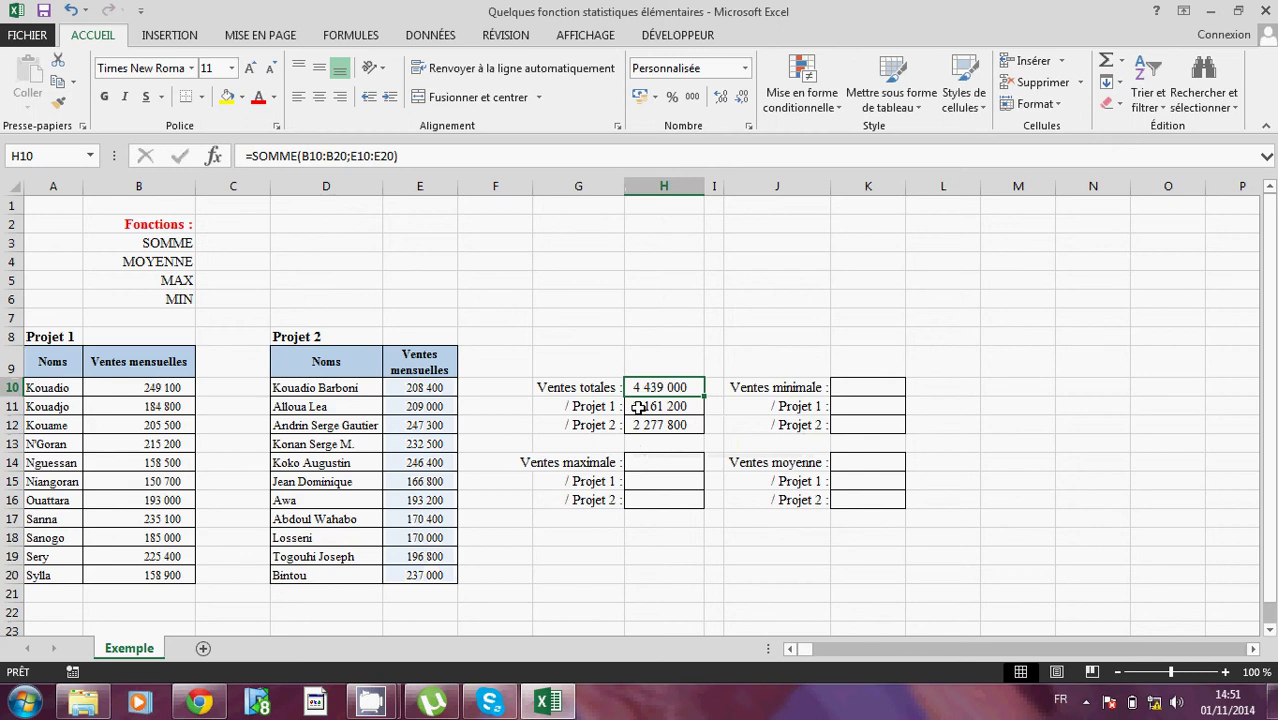
pyautogui.click(645, 406)
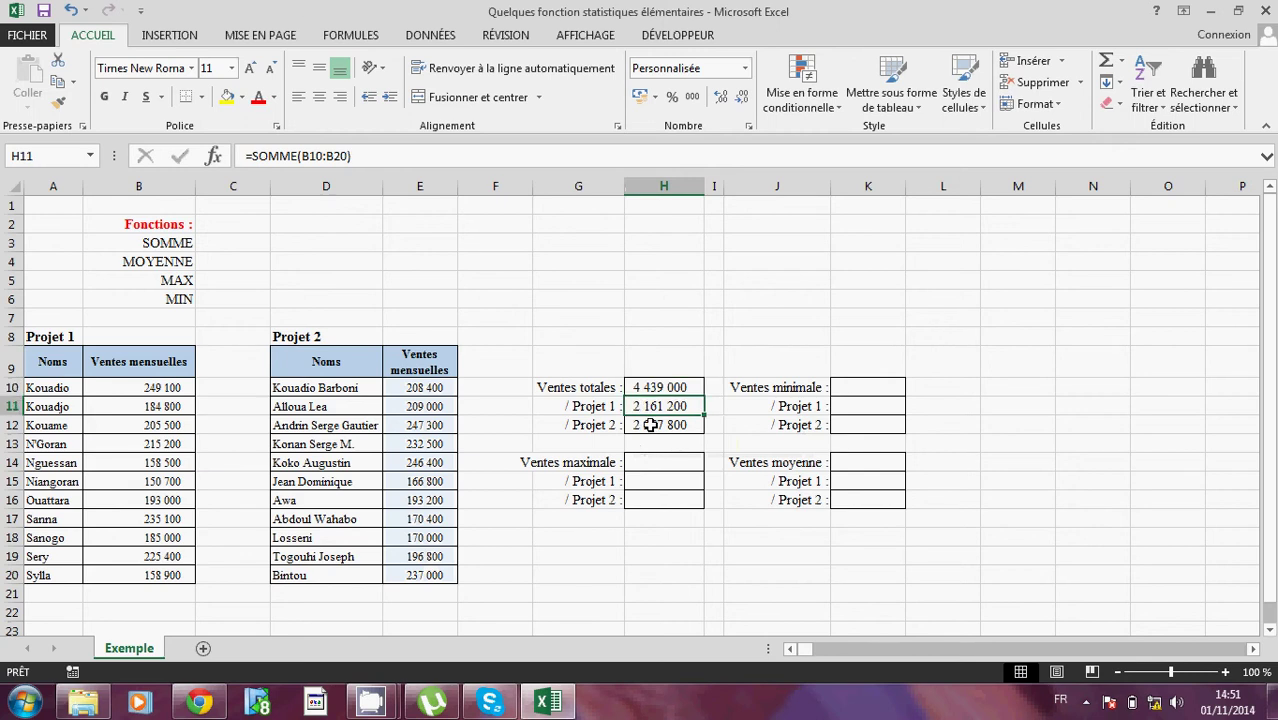
pyautogui.click(650, 425)
pyautogui.click(668, 355)
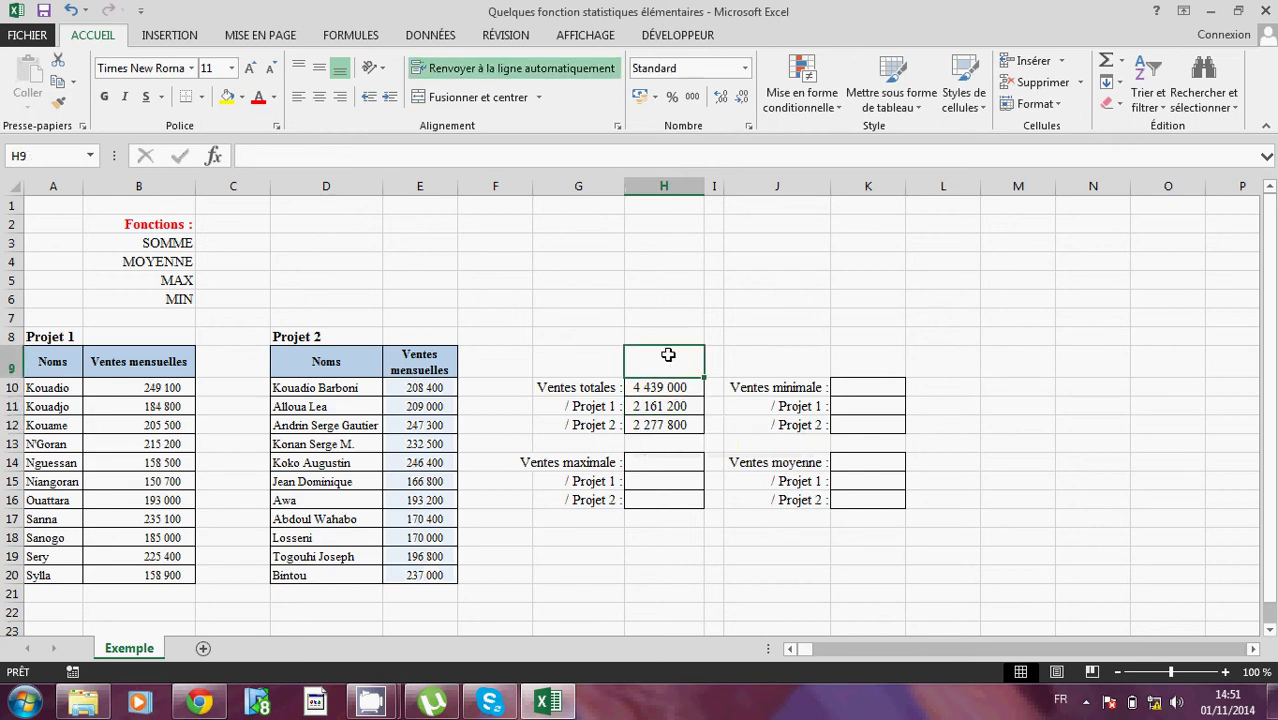
pyautogui.click(661, 337)
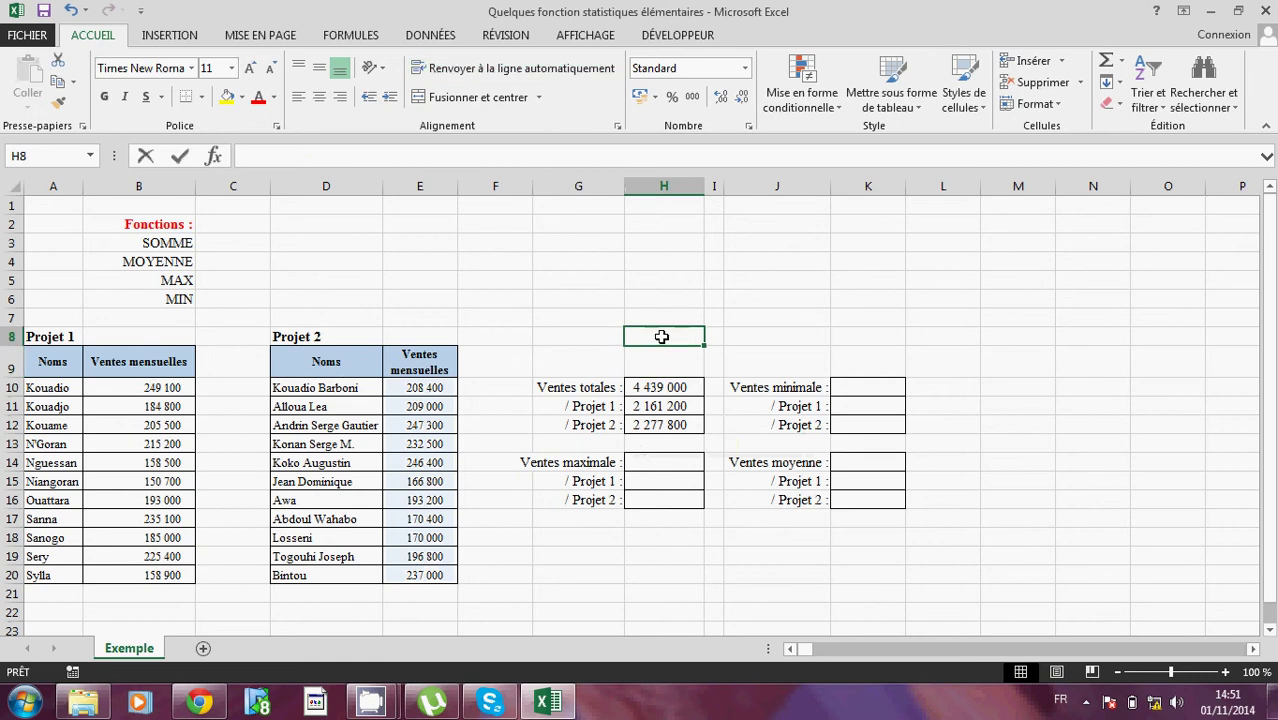
pyautogui.write('=')
pyautogui.click(647, 405)
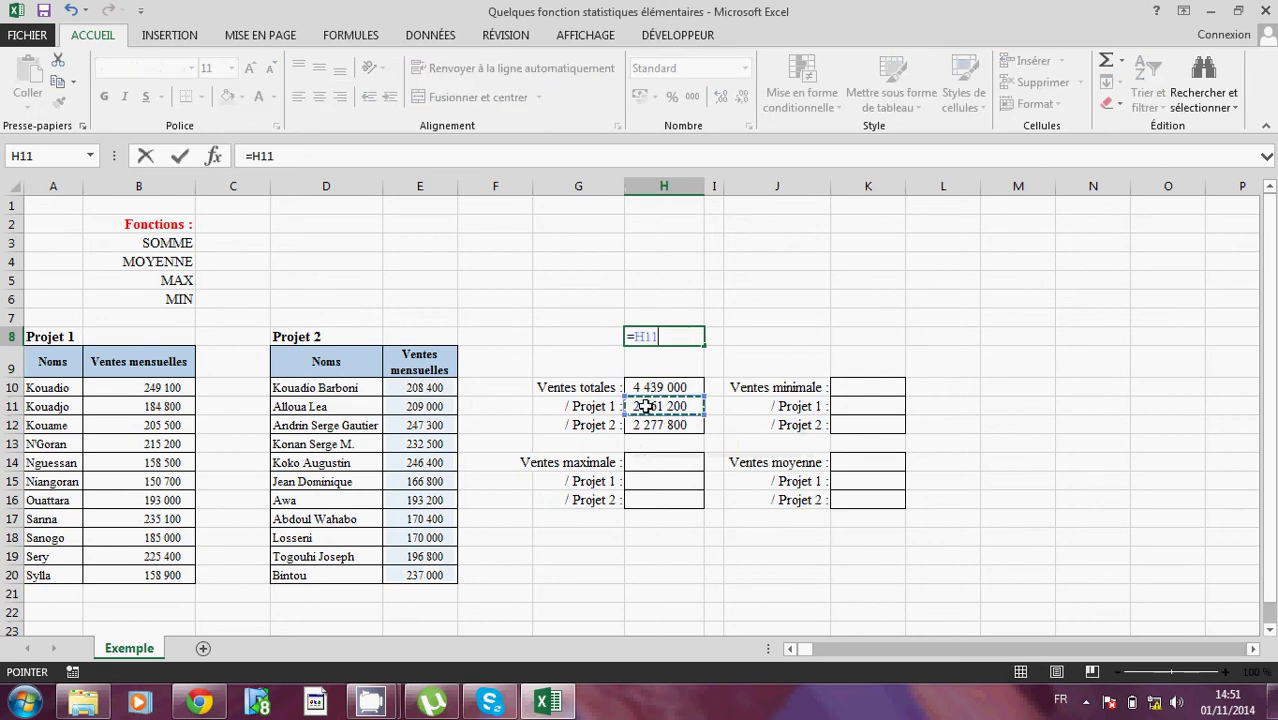
pyautogui.write('+')
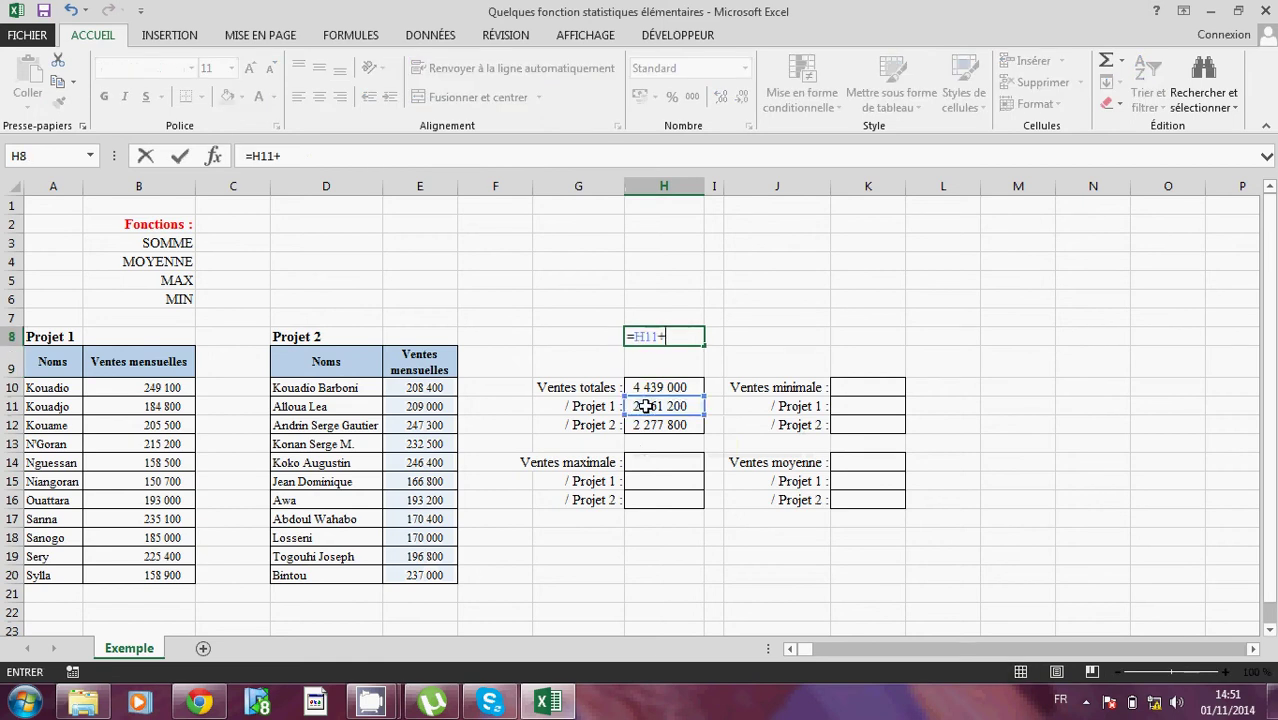
pyautogui.click(651, 424)
pyautogui.press('Return')
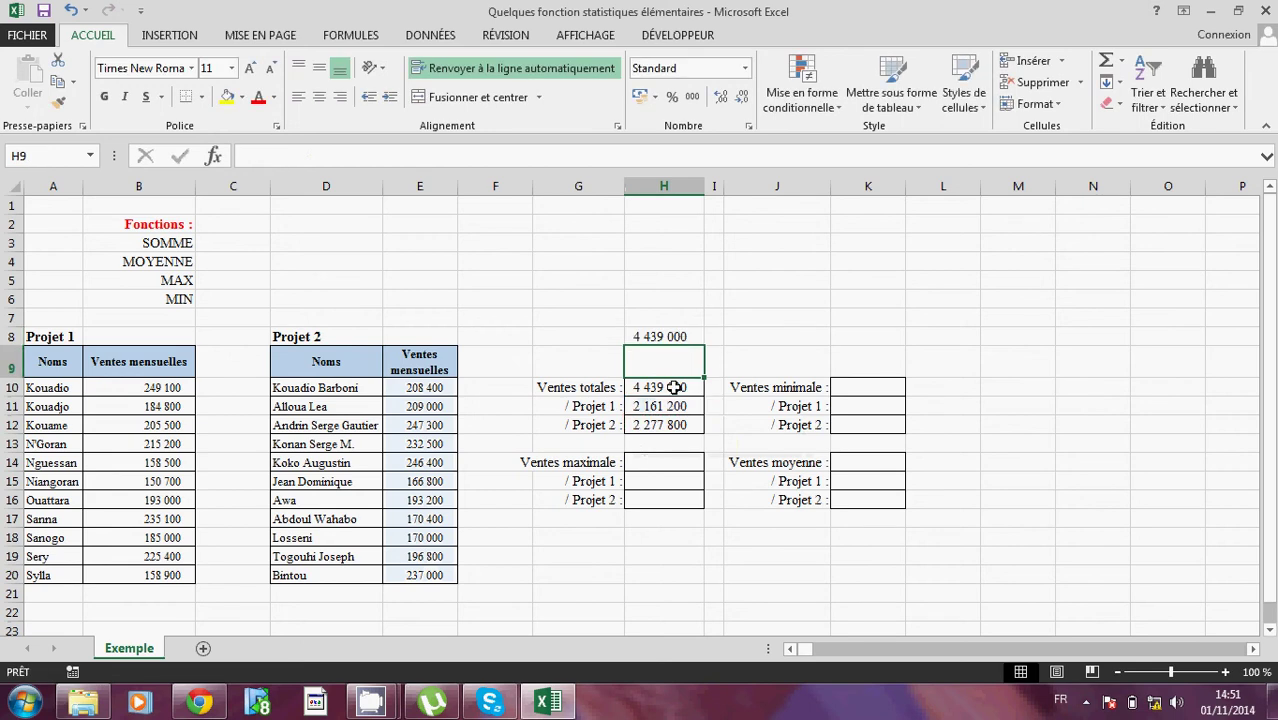
# - Clear the cross-check formula from cell H8 above the totals block
pyautogui.click(682, 337)
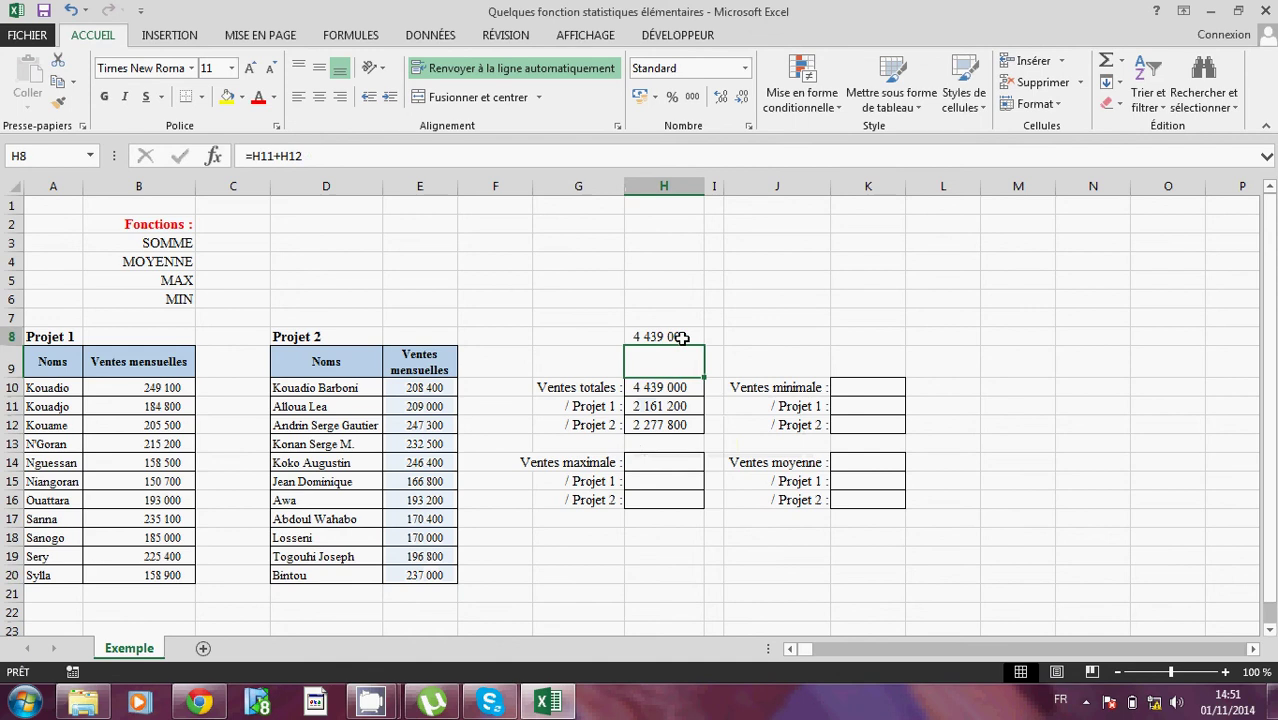
pyautogui.moveTo(682, 337); pyautogui.dragTo(694, 387)
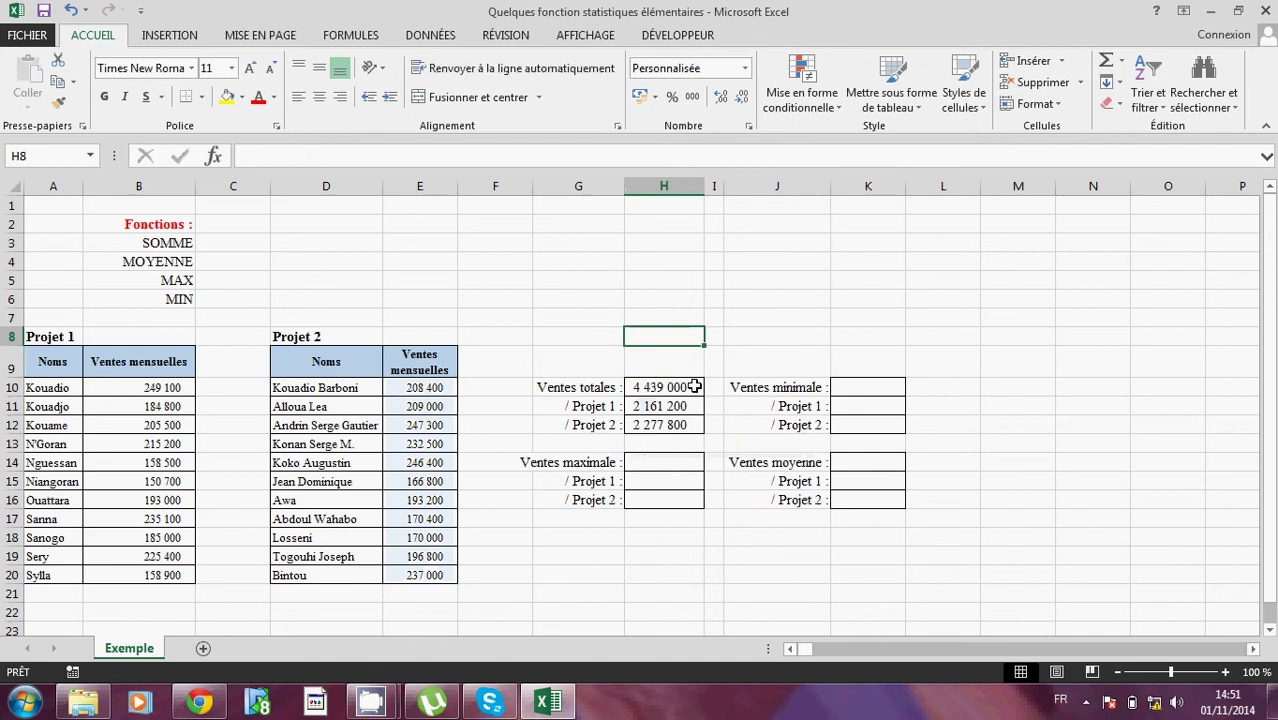
# - Calculate the overall maximum sale of both projects in H14 with =max(B10:B20;E10:E20)
pyautogui.click(660, 466)
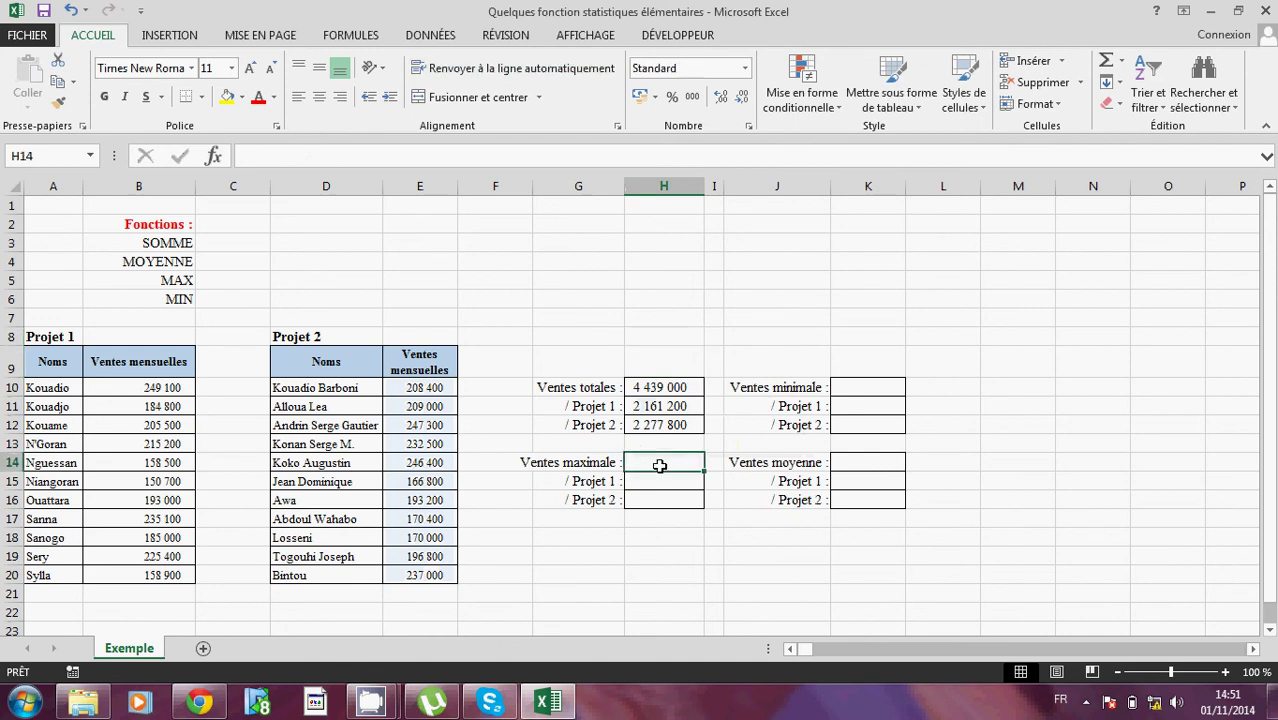
pyautogui.write('=')
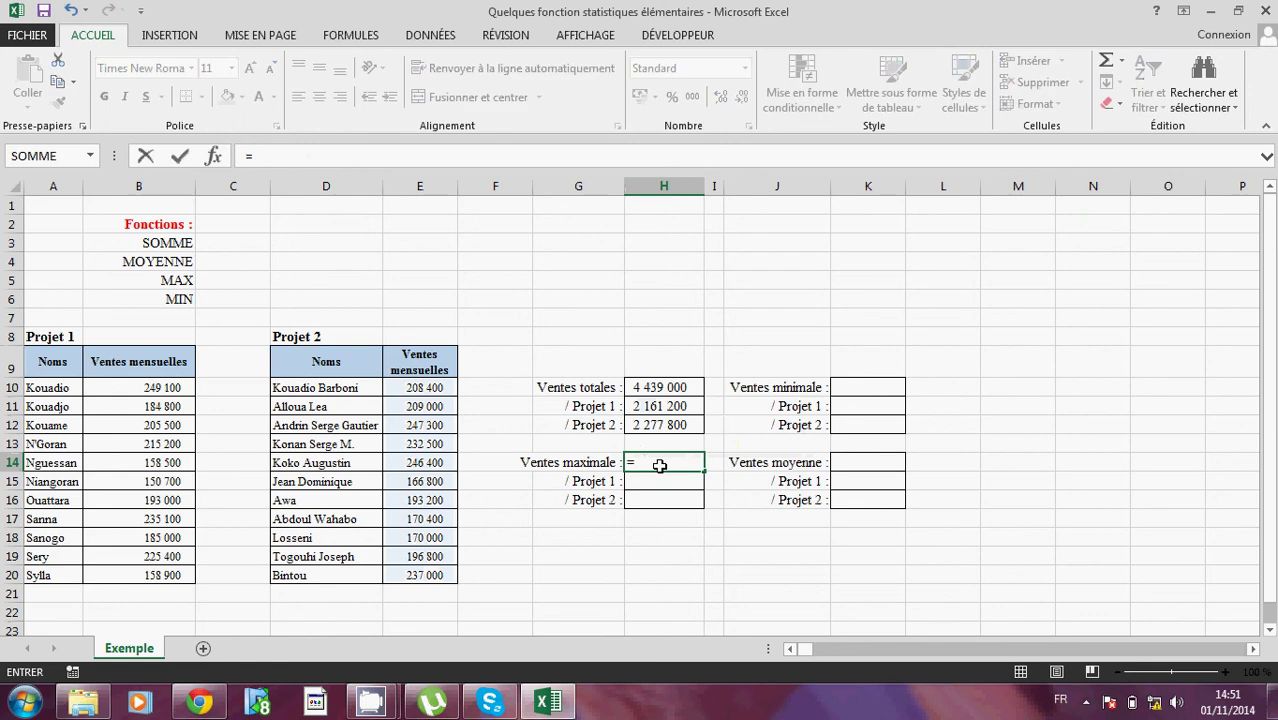
pyautogui.write('max')
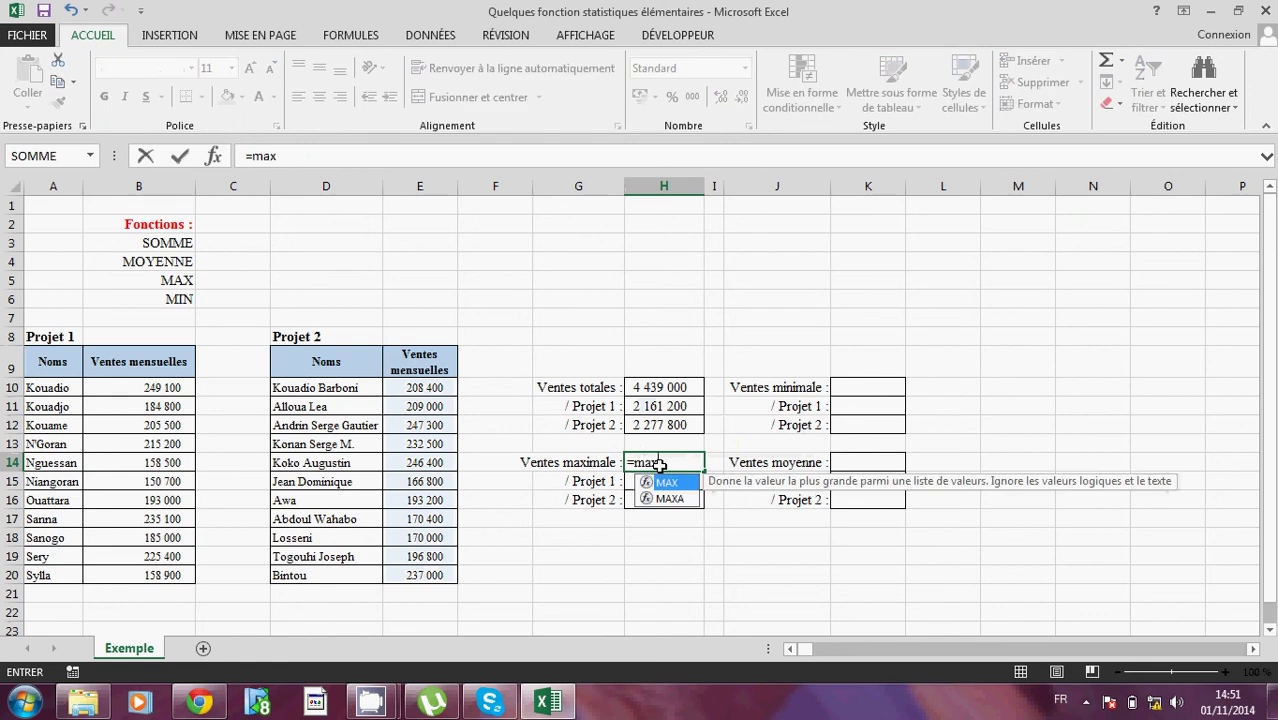
pyautogui.write('(')
pyautogui.moveTo(185, 388); pyautogui.dragTo(174, 569)
pyautogui.write(';')
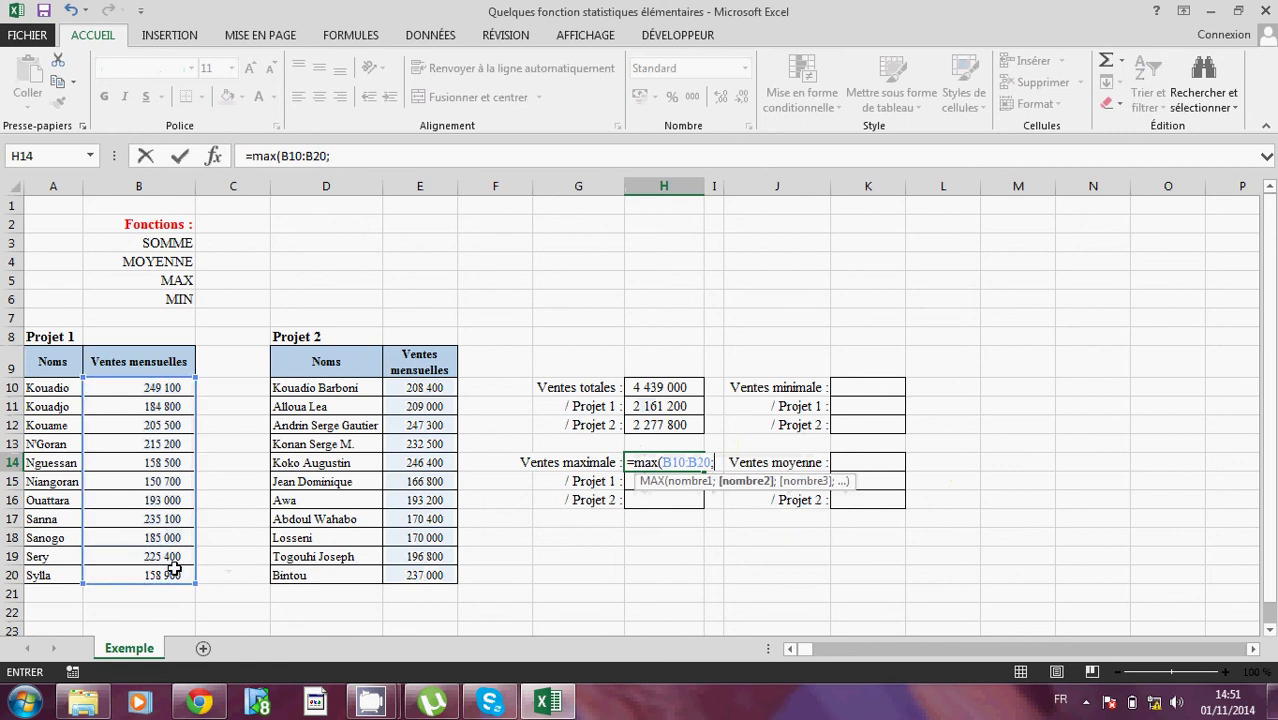
pyautogui.click(396, 391)
pyautogui.moveTo(396, 391); pyautogui.dragTo(421, 577)
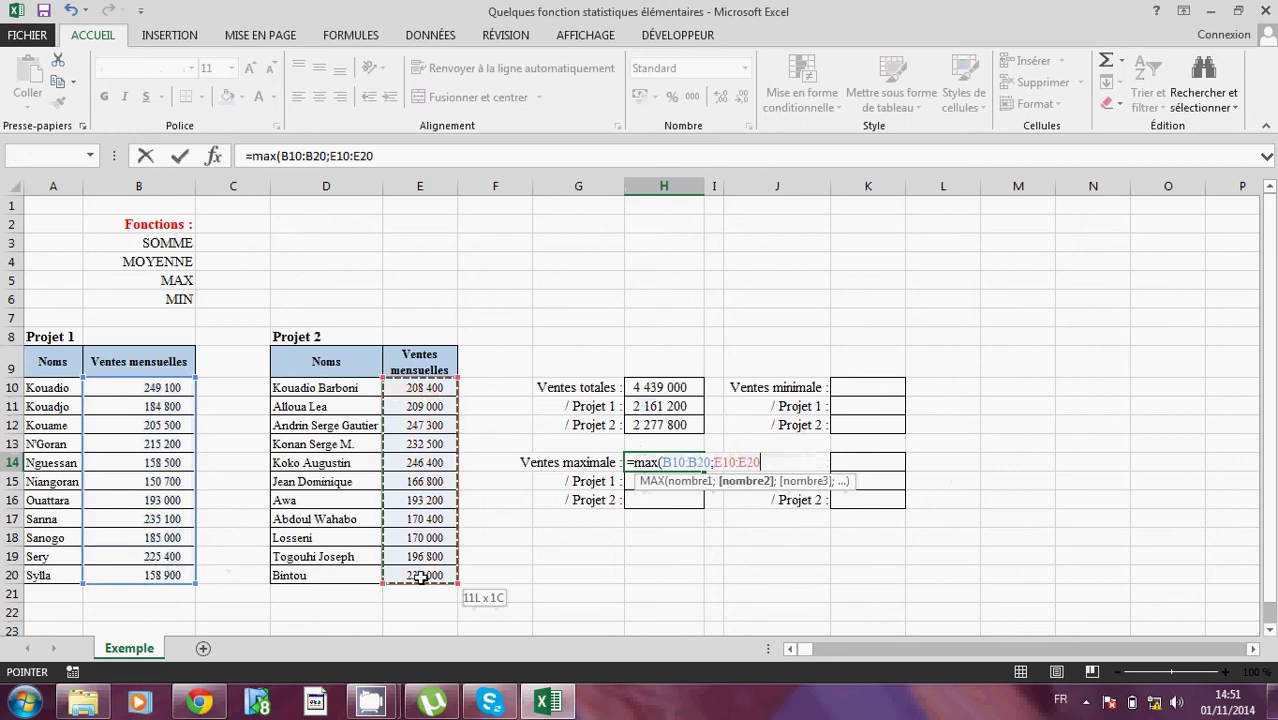
pyautogui.write(')')
pyautogui.press('Return')
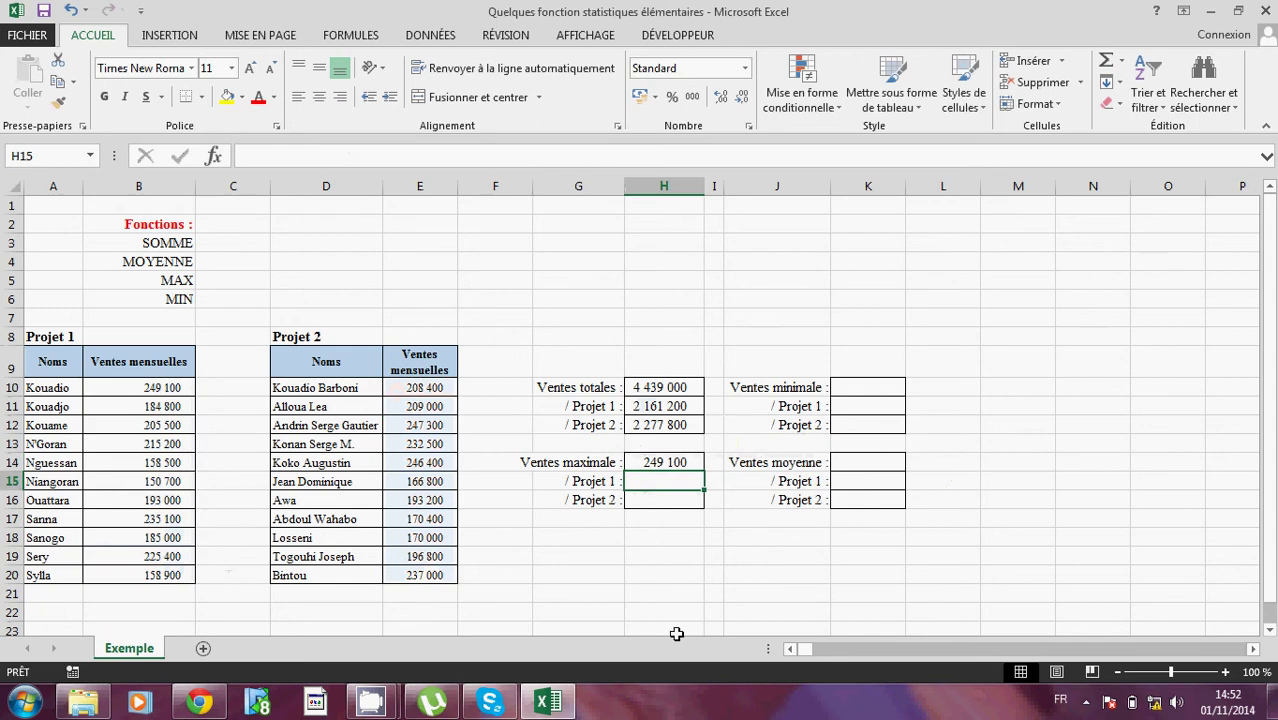
# - Calculate the Projet 1 maximum sale in H15 with =max(B10:B20)
pyautogui.write('=max(')
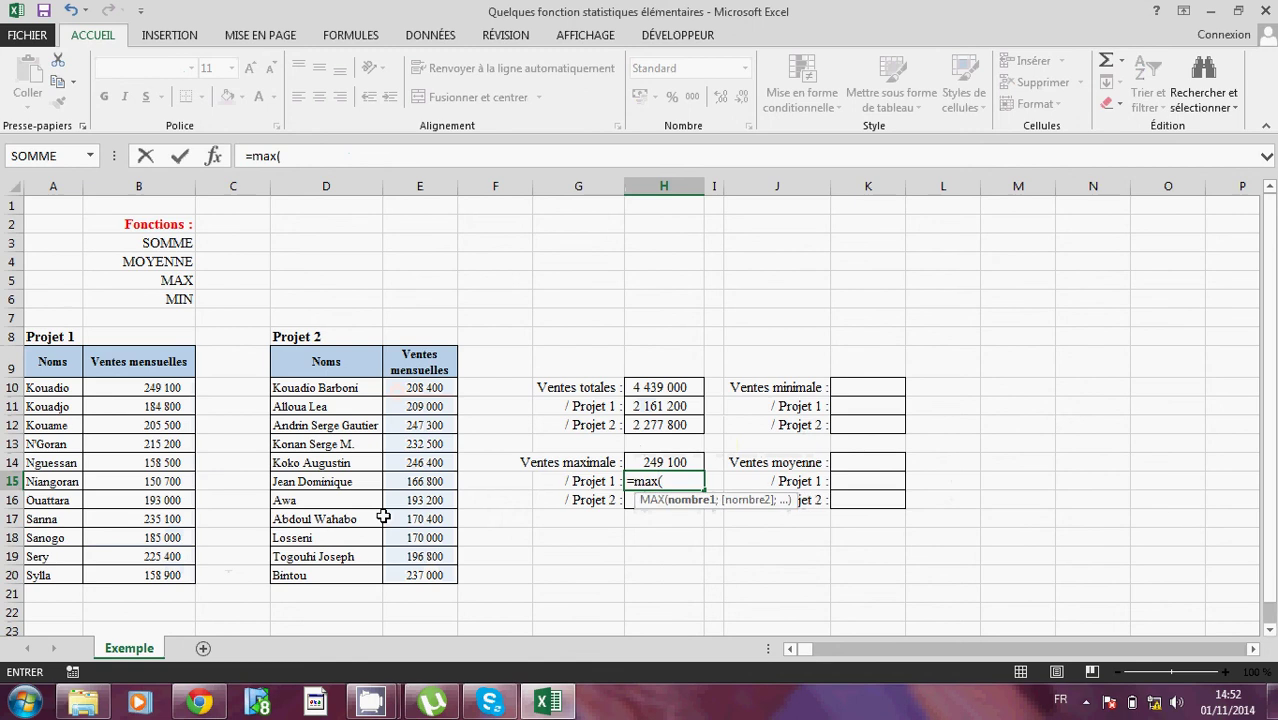
pyautogui.moveTo(150, 388); pyautogui.dragTo(150, 425)
pyautogui.moveTo(178, 541); pyautogui.dragTo(184, 570)
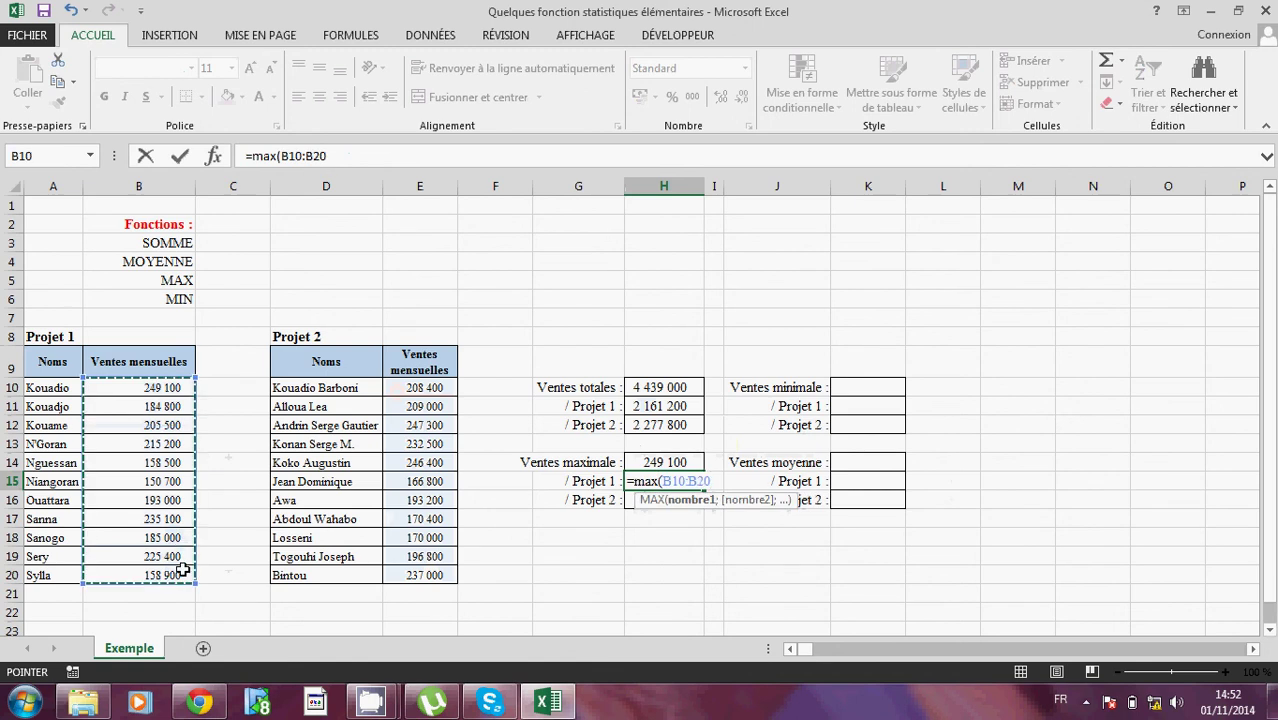
pyautogui.write(')')
pyautogui.press('Return')
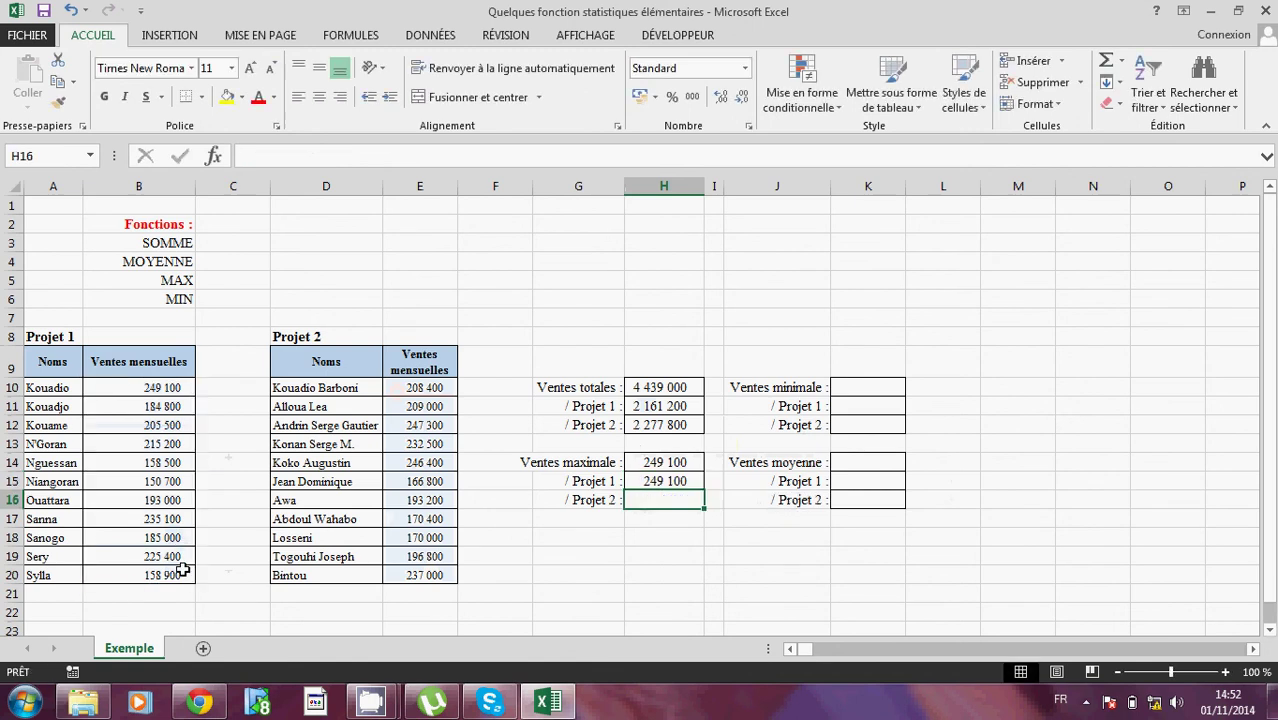
# - Calculate the Projet 2 maximum sale in H16 with =max(E10:E20)
pyautogui.write('=')
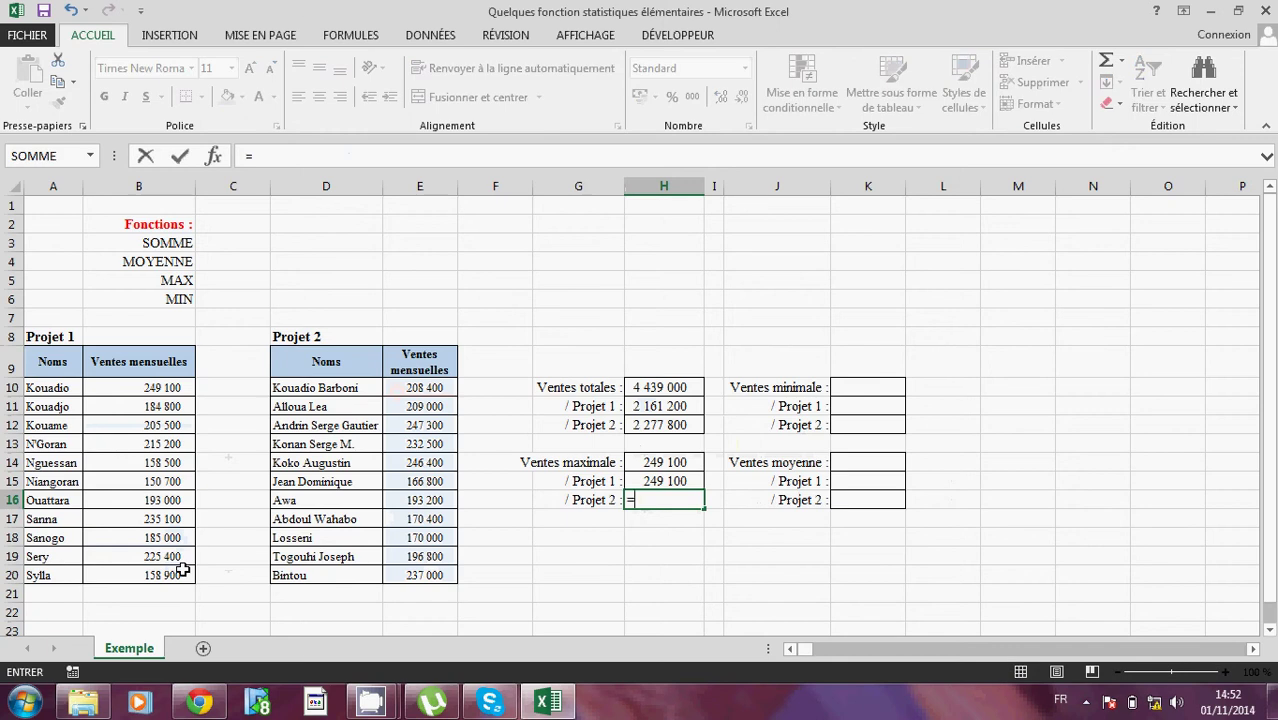
pyautogui.write('max')
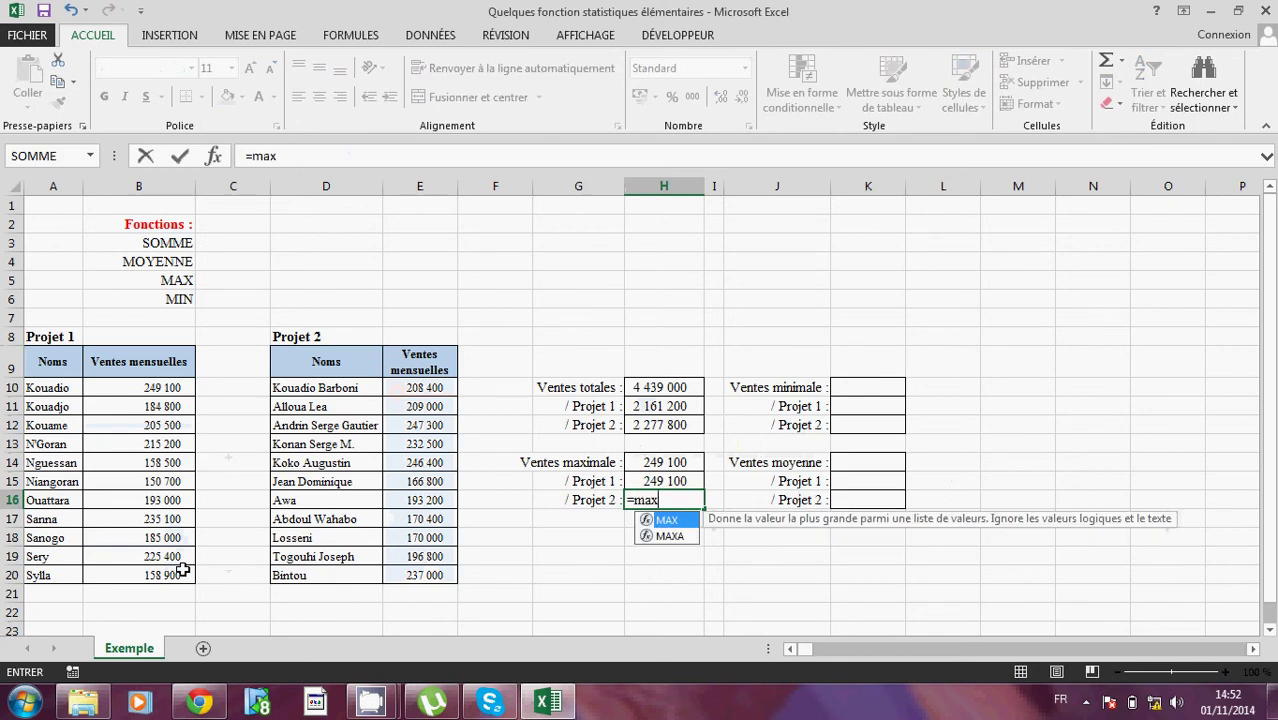
pyautogui.write('(')
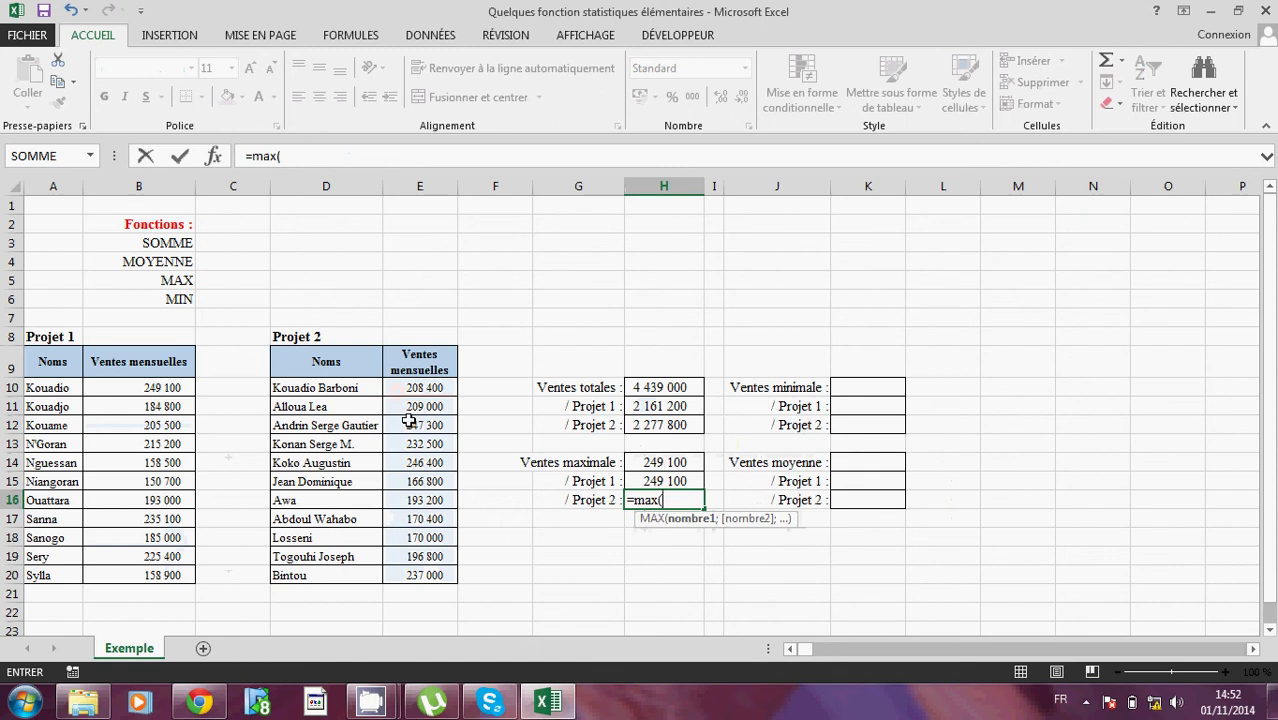
pyautogui.moveTo(415, 388); pyautogui.dragTo(417, 566)
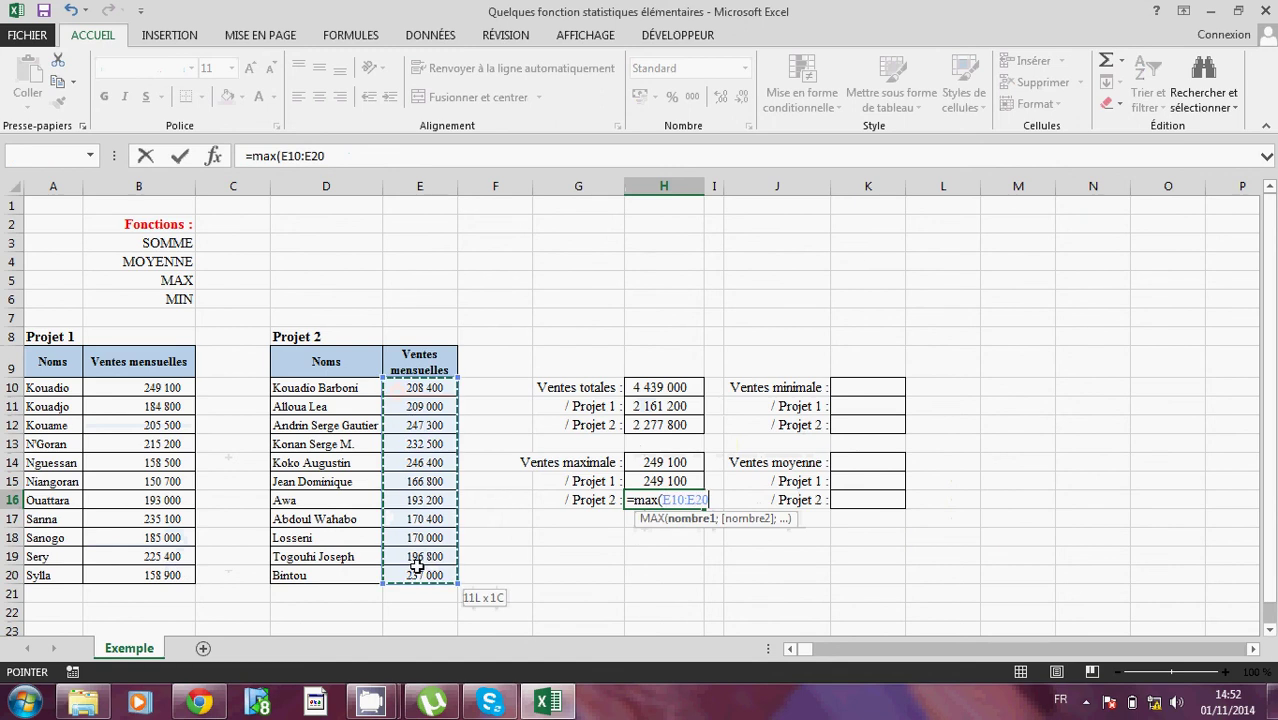
pyautogui.write(')')
pyautogui.press('Return')
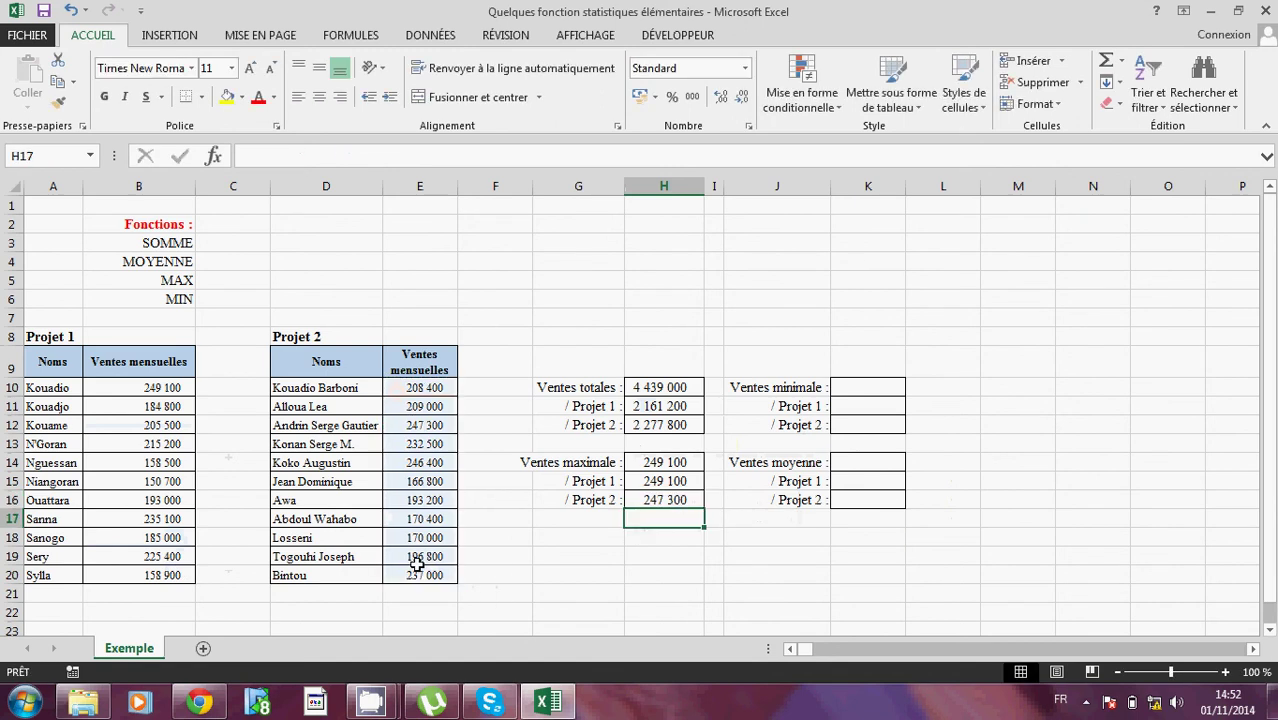
# - Compare the overall maximum in H14 with the per-project maximums below it and check their formulas
pyautogui.click(655, 464)
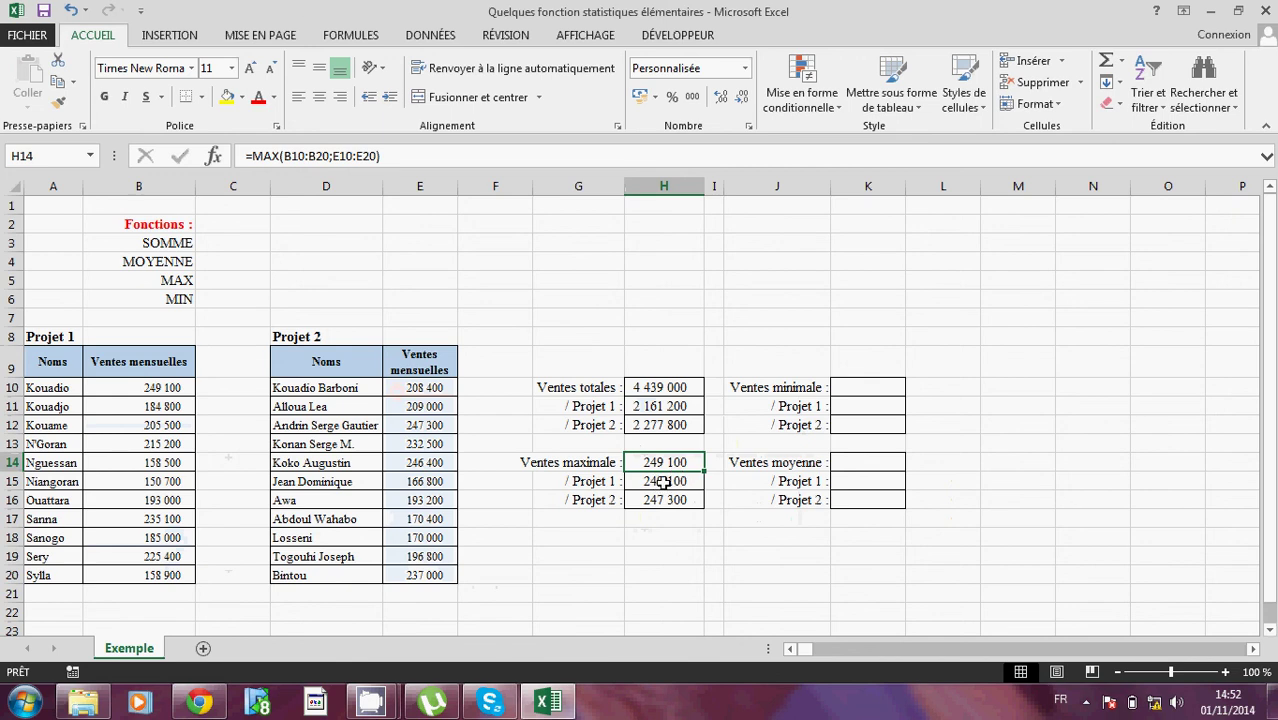
pyautogui.click(664, 482)
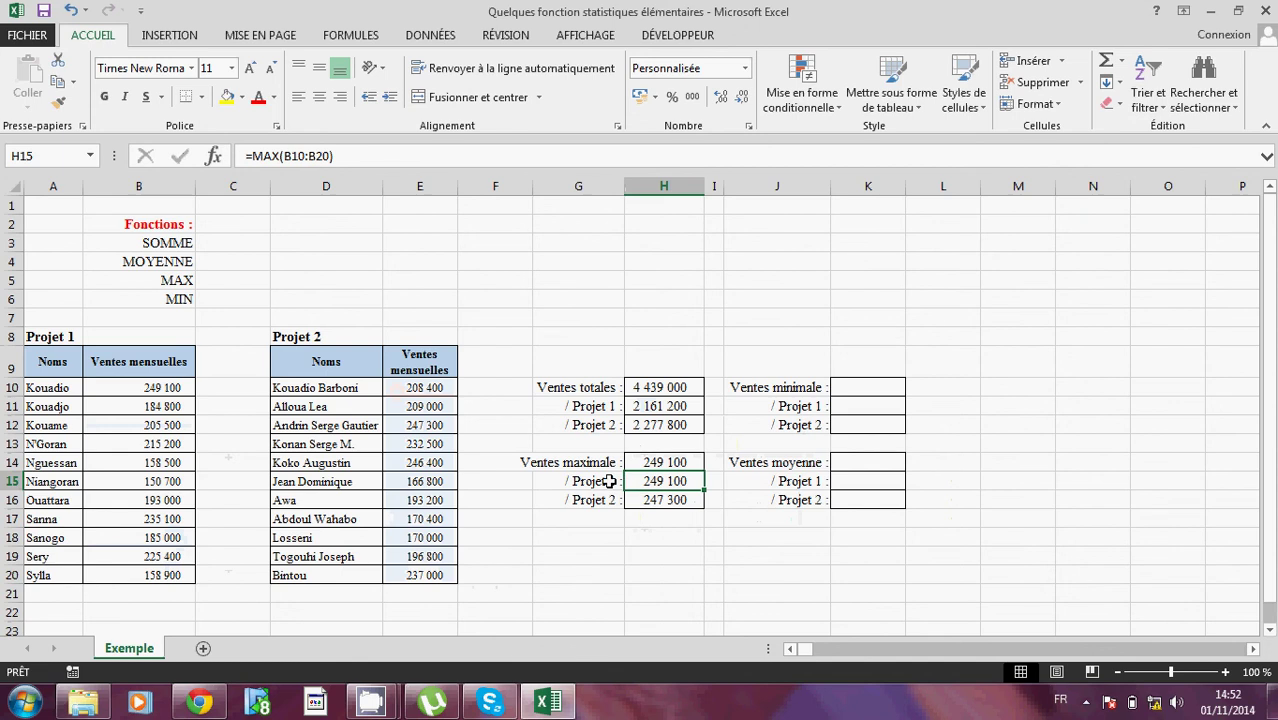
pyautogui.click(609, 482)
pyautogui.click(609, 498)
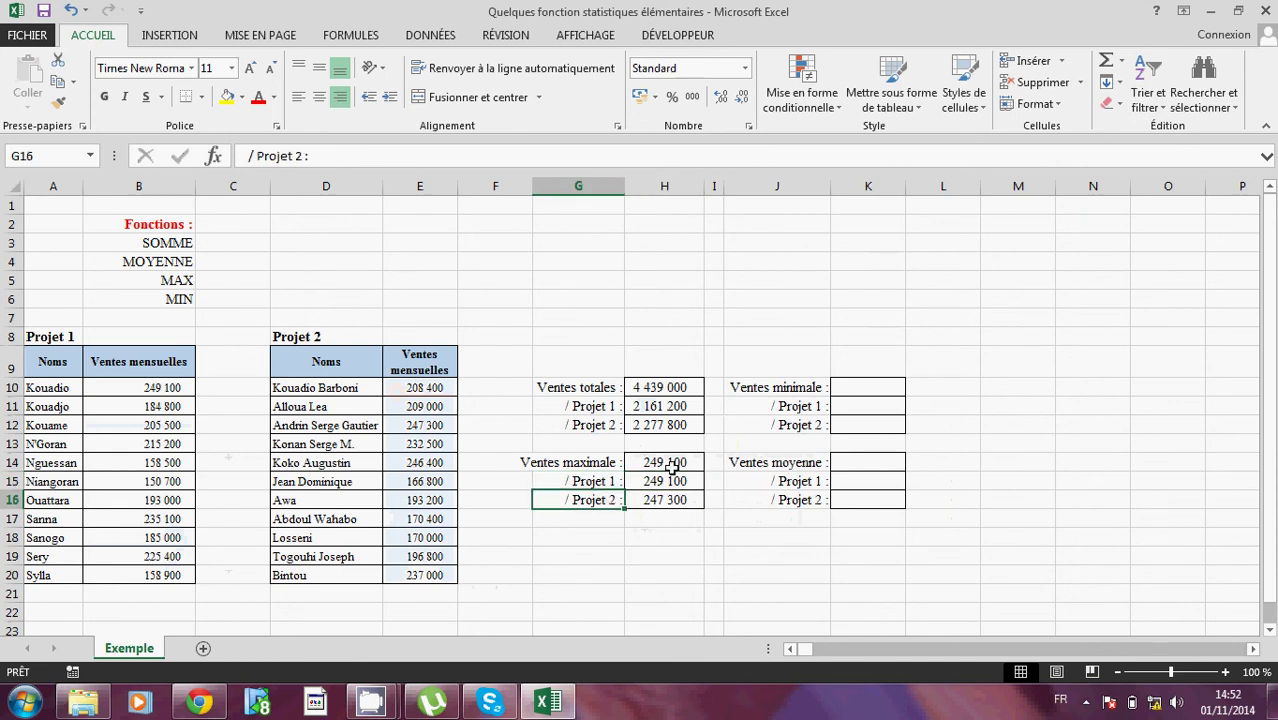
pyautogui.click(676, 480)
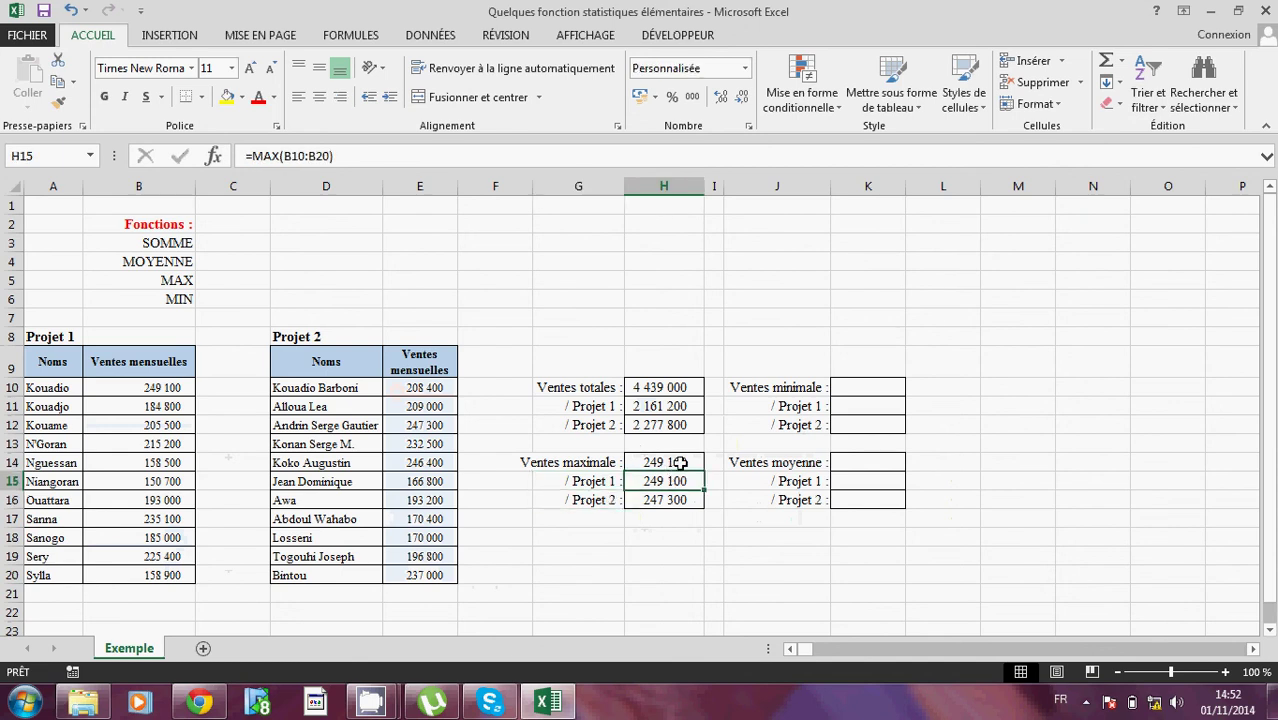
pyautogui.click(680, 462)
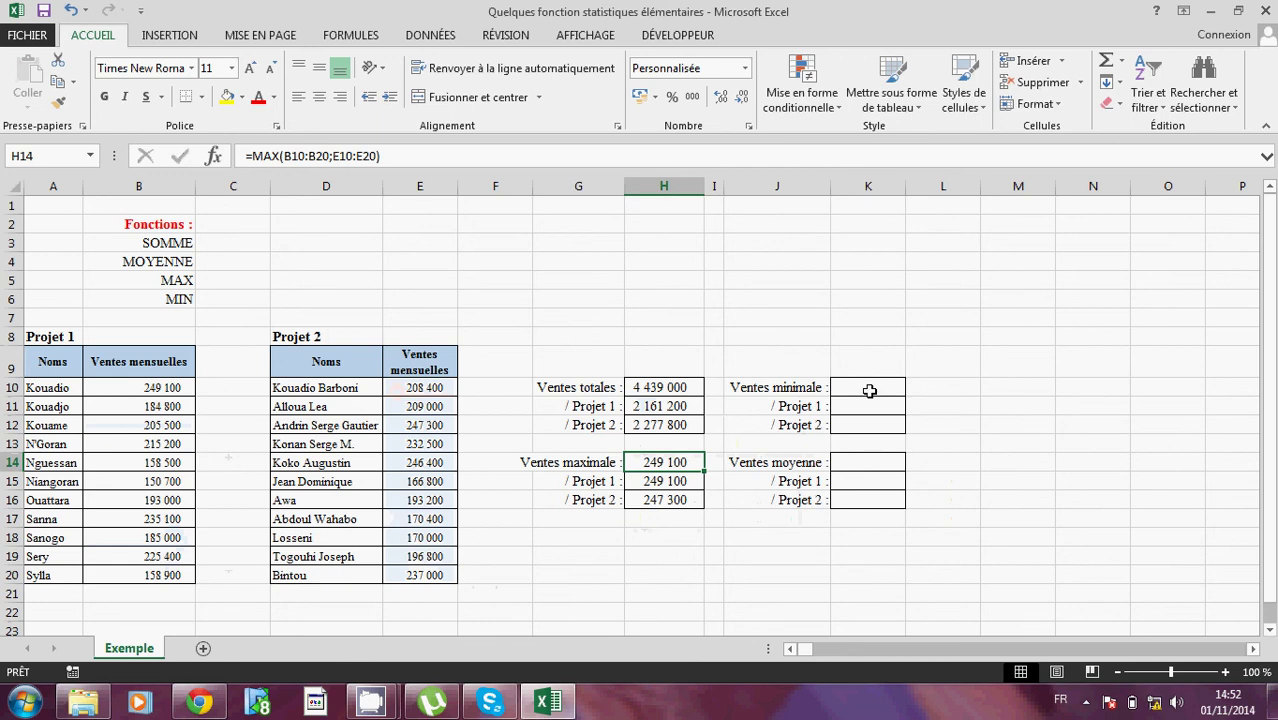
# - Calculate the overall minimum sale of both projects in K10 with =min(B10:B20;E10:E20)
pyautogui.click(869, 391)
pyautogui.write('=')
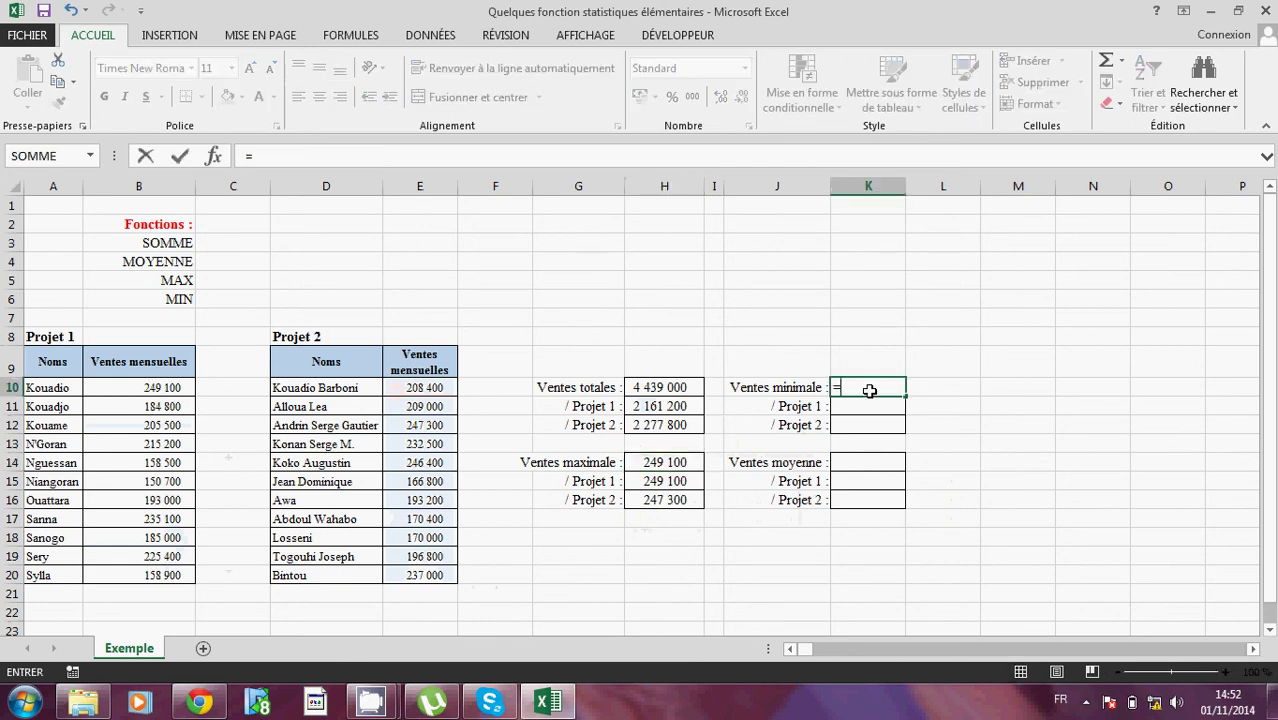
pyautogui.write('min(')
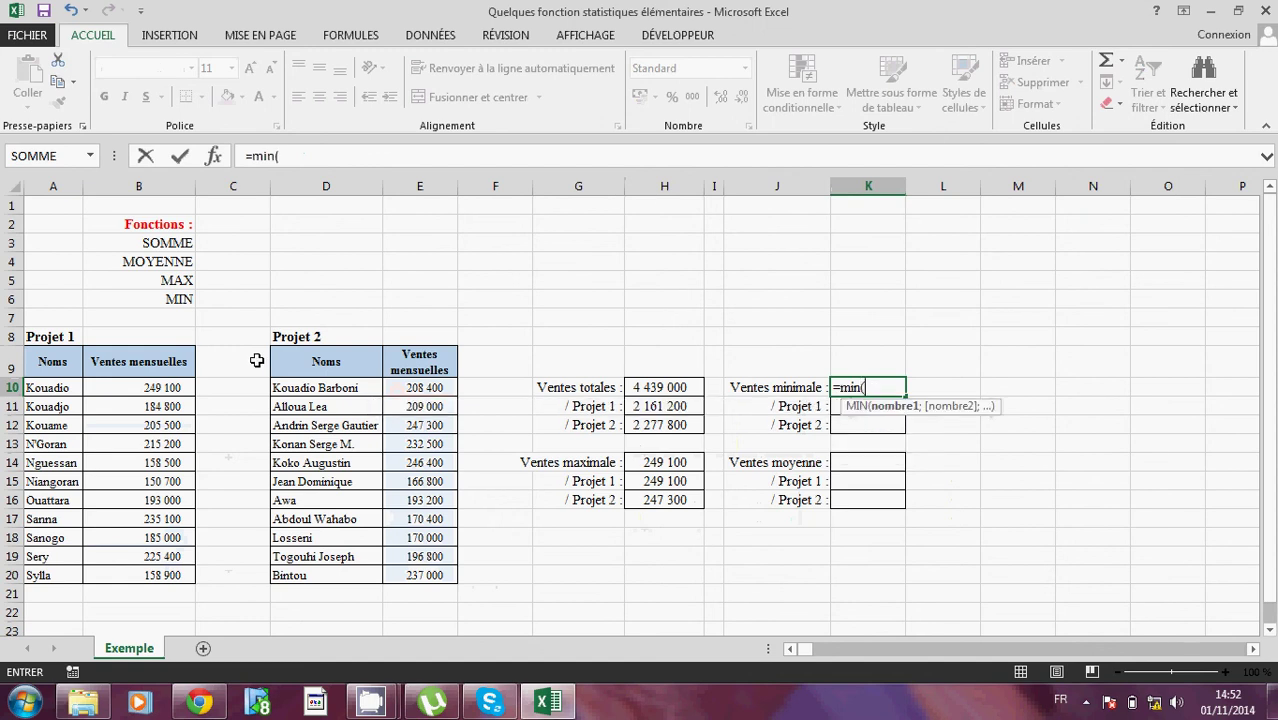
pyautogui.moveTo(139, 387); pyautogui.dragTo(139, 406)
pyautogui.moveTo(151, 524); pyautogui.dragTo(158, 568)
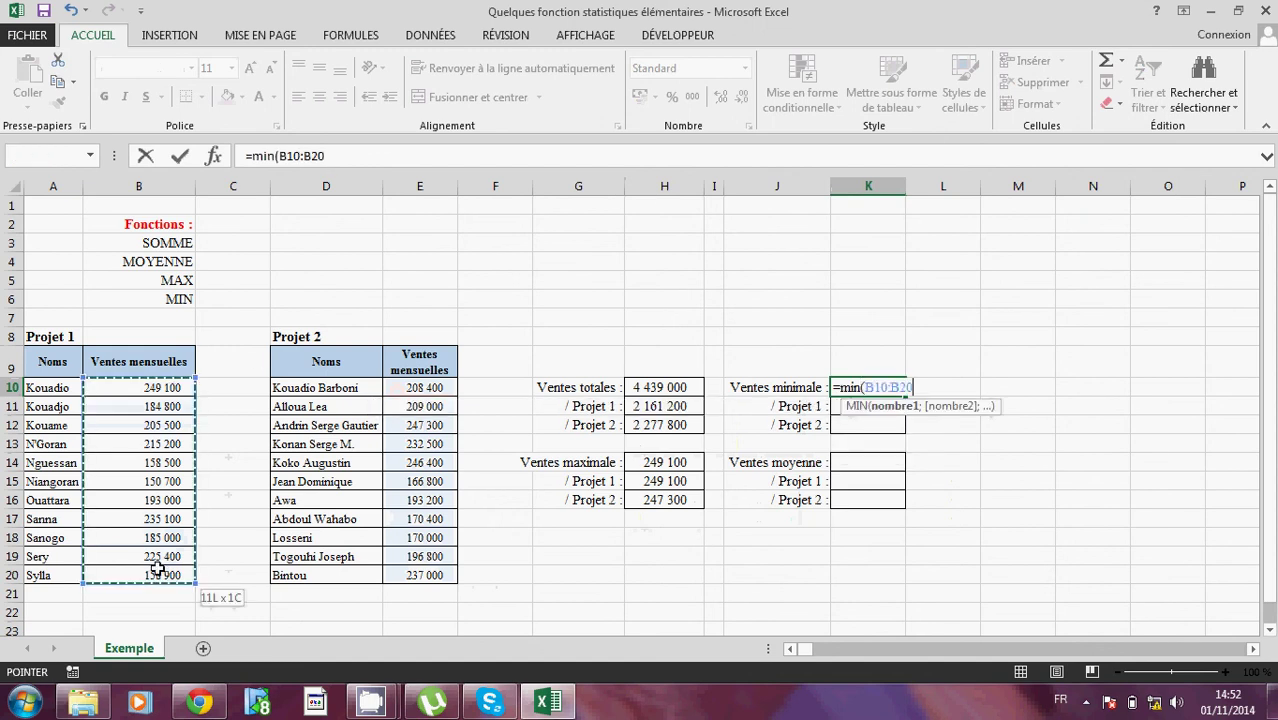
pyautogui.write(';')
pyautogui.moveTo(420, 387); pyautogui.dragTo(434, 573)
pyautogui.write(')')
pyautogui.press('Return')
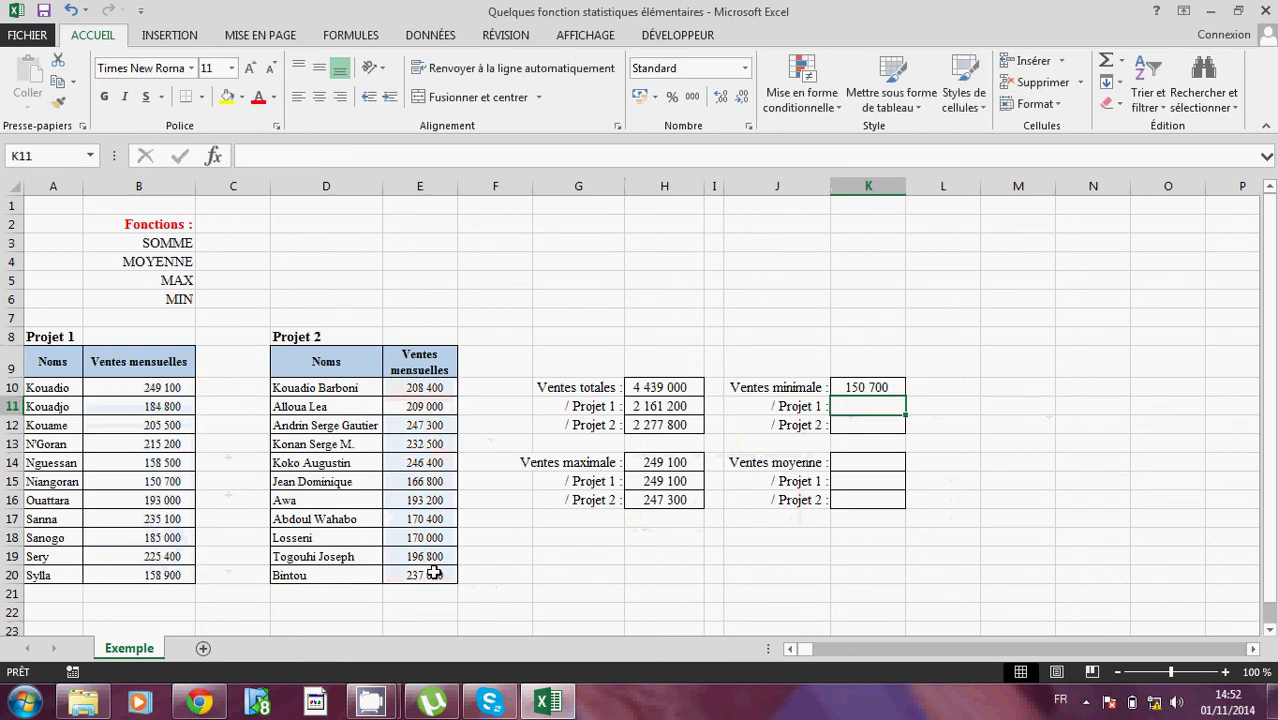
# - Calculate the Projet 1 minimum sale in K11 with =min(B10:B20)
pyautogui.write('=min')
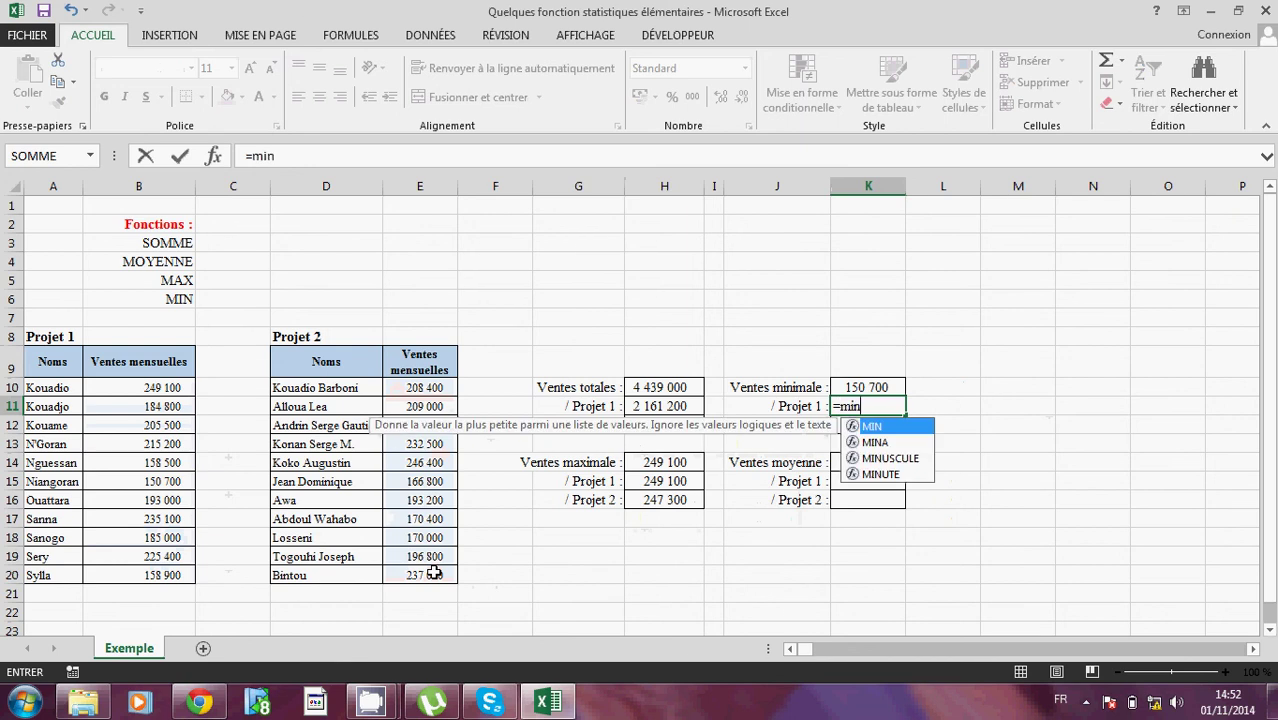
pyautogui.write('(')
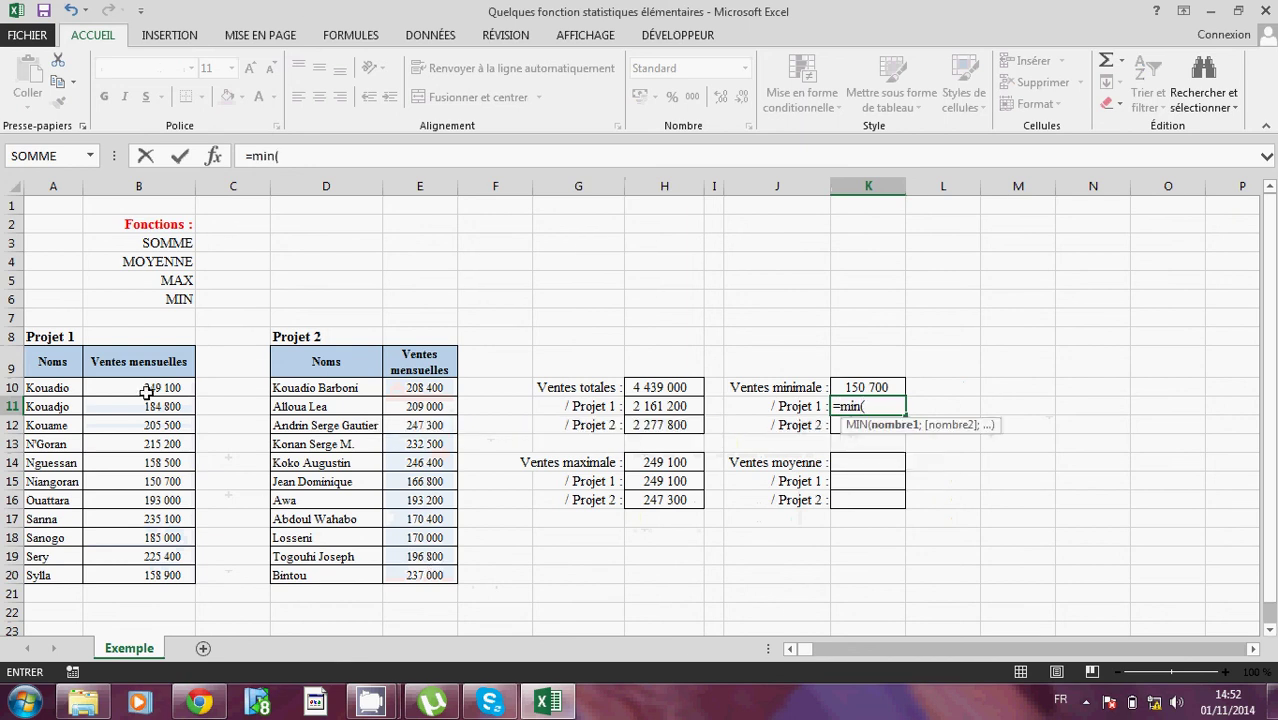
pyautogui.moveTo(146, 392); pyautogui.dragTo(166, 568)
pyautogui.write(')')
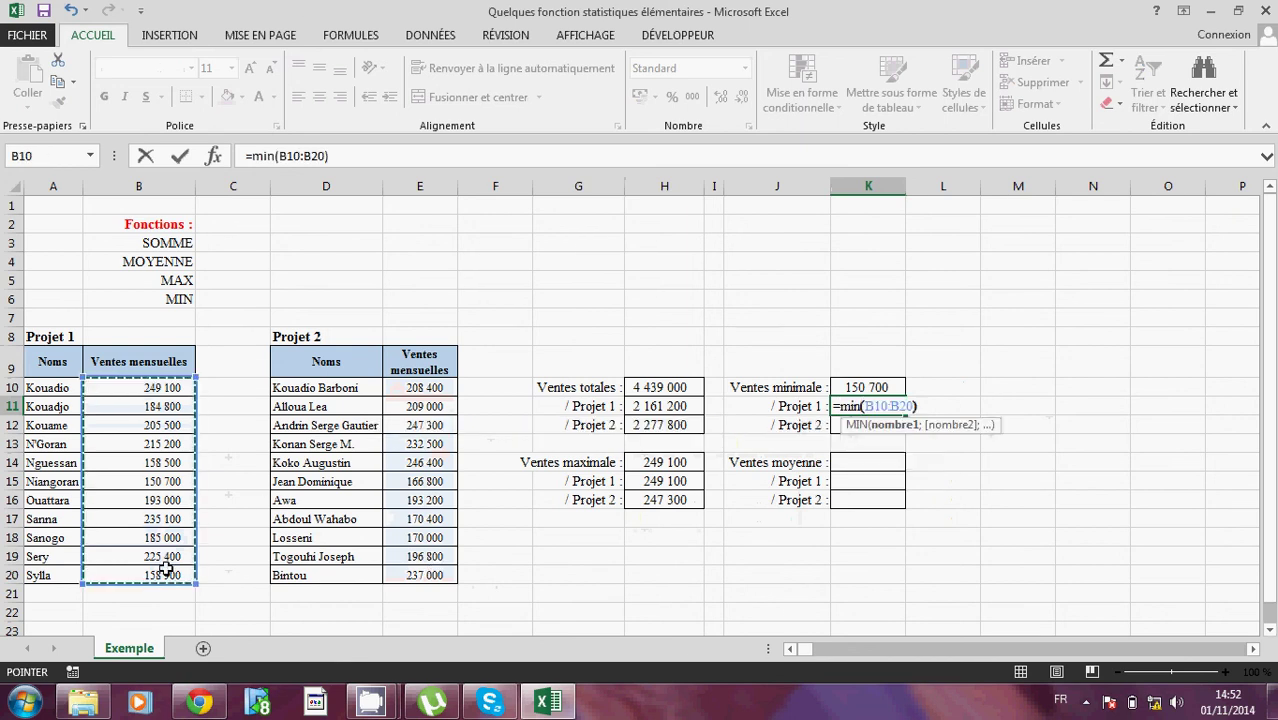
pyautogui.press('Return')
# - Calculate the Projet 2 minimum sale in K12 with =min(E10:E20)
pyautogui.write('=m')
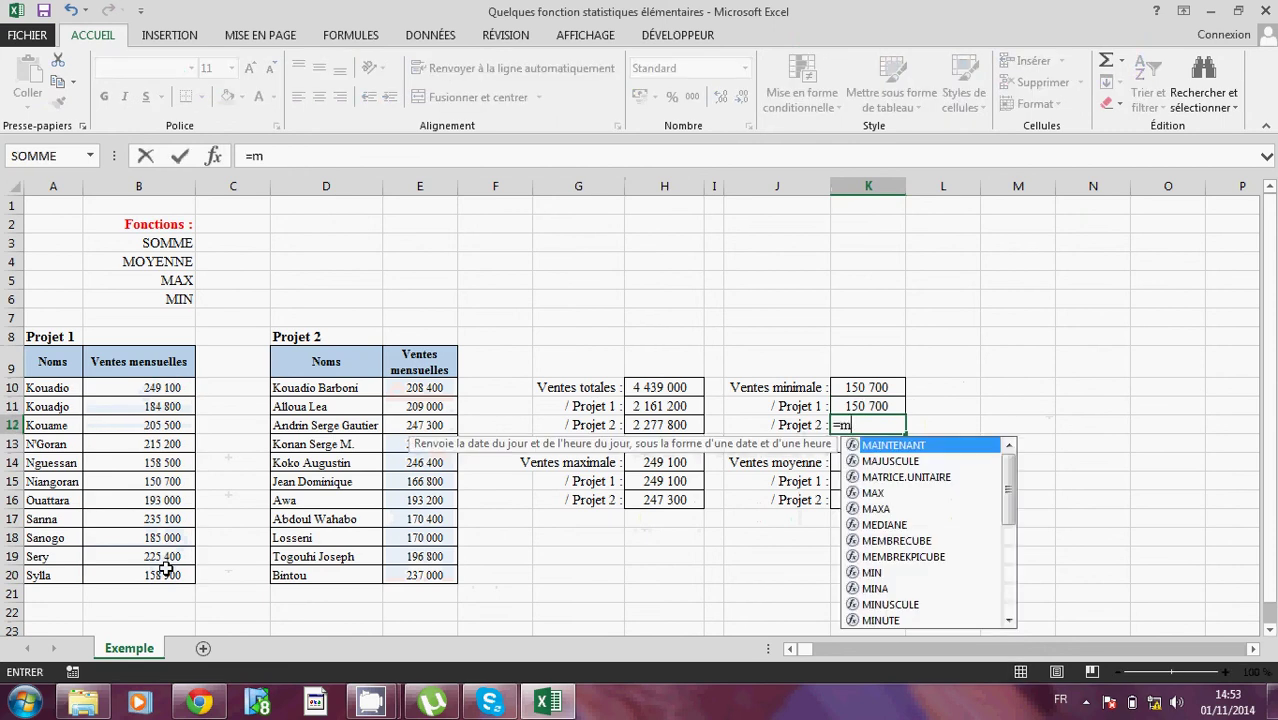
pyautogui.write('in(')
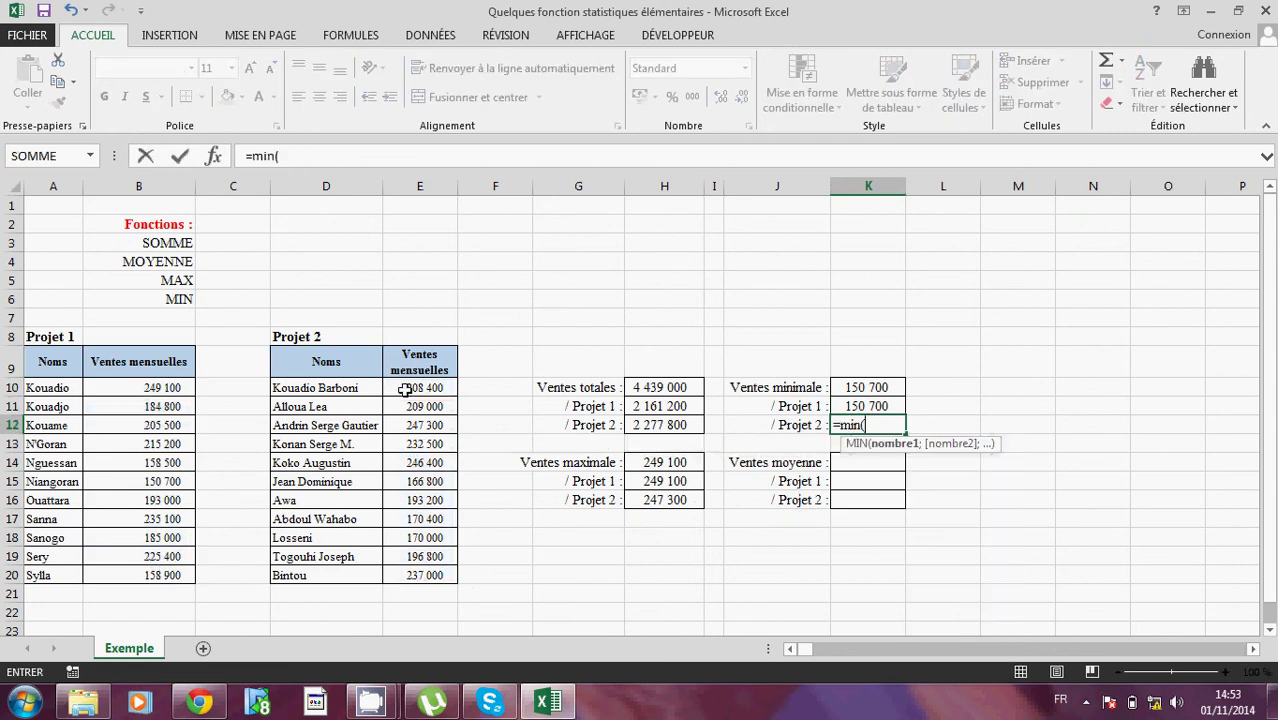
pyautogui.moveTo(405, 389); pyautogui.dragTo(420, 574)
pyautogui.press('Return')
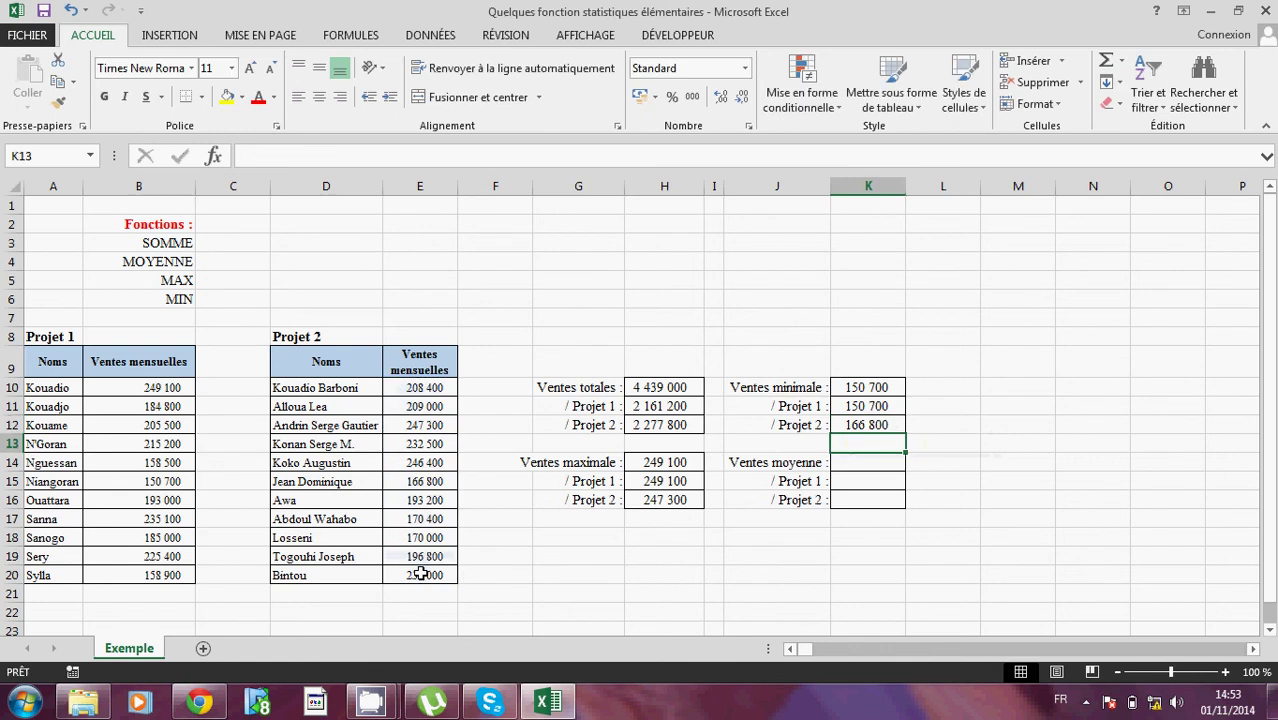
# - Calculate the overall average monthly sale of both projects in K14 with =moyenne(B10:B20;E10:E20)
pyautogui.click(870, 466)
pyautogui.write('=')
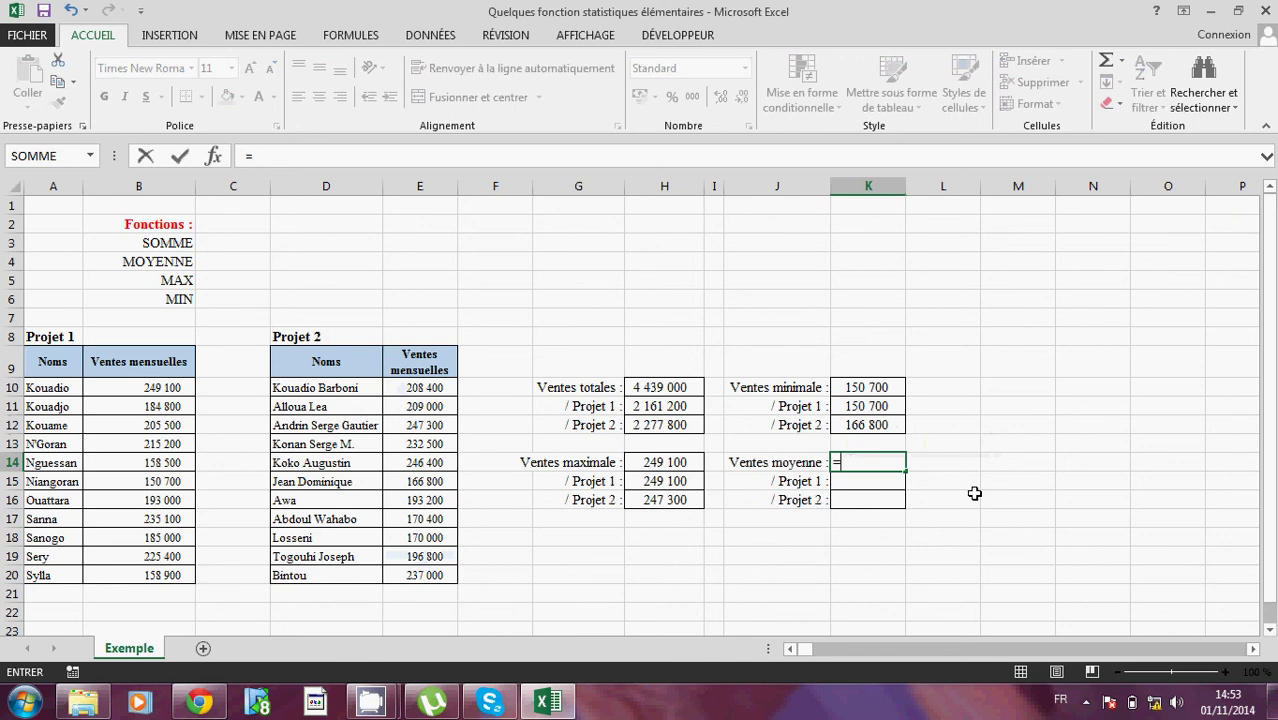
pyautogui.write('moyen')
pyautogui.write('ne(')
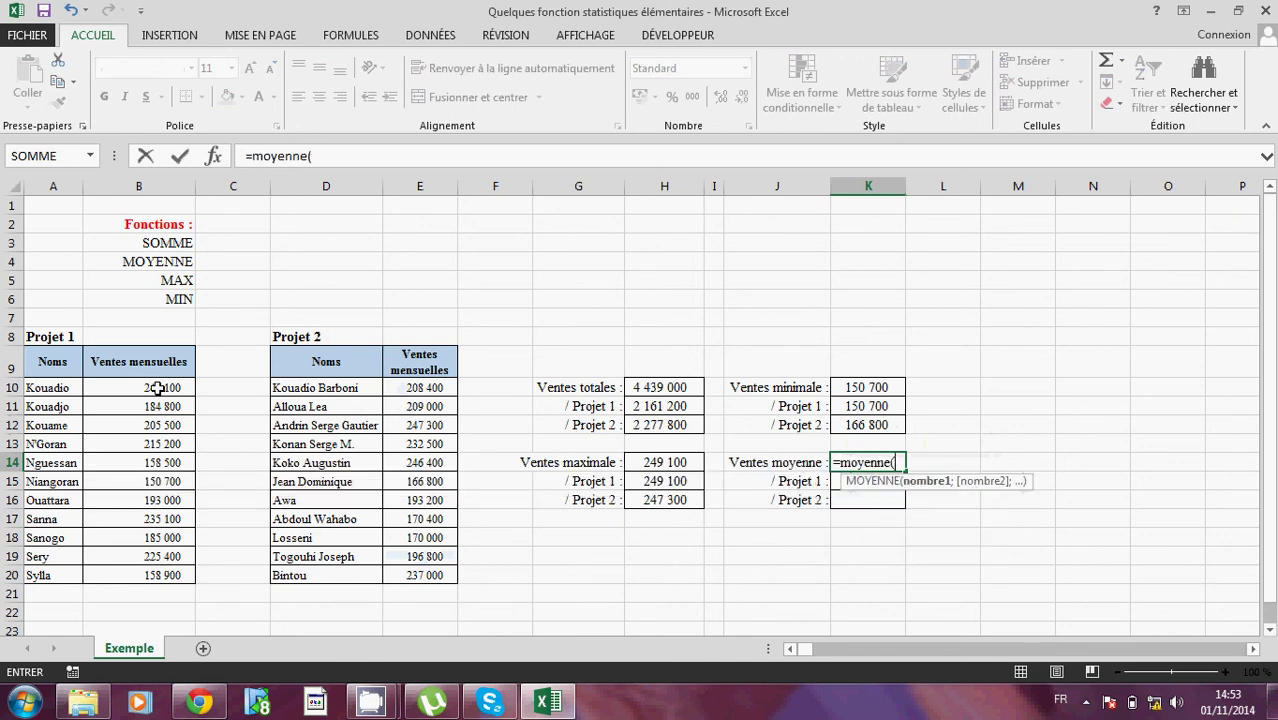
pyautogui.moveTo(158, 389); pyautogui.dragTo(170, 578)
pyautogui.write(';')
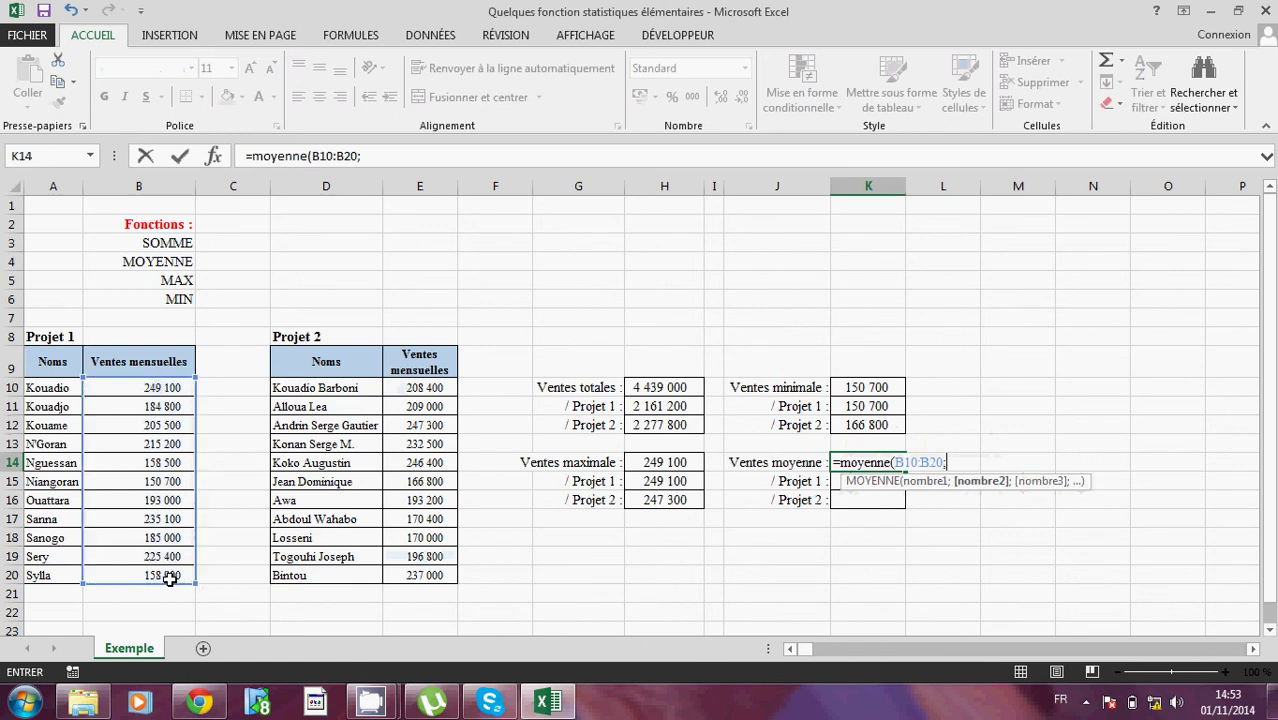
pyautogui.click(415, 394)
pyautogui.moveTo(415, 396); pyautogui.dragTo(429, 572)
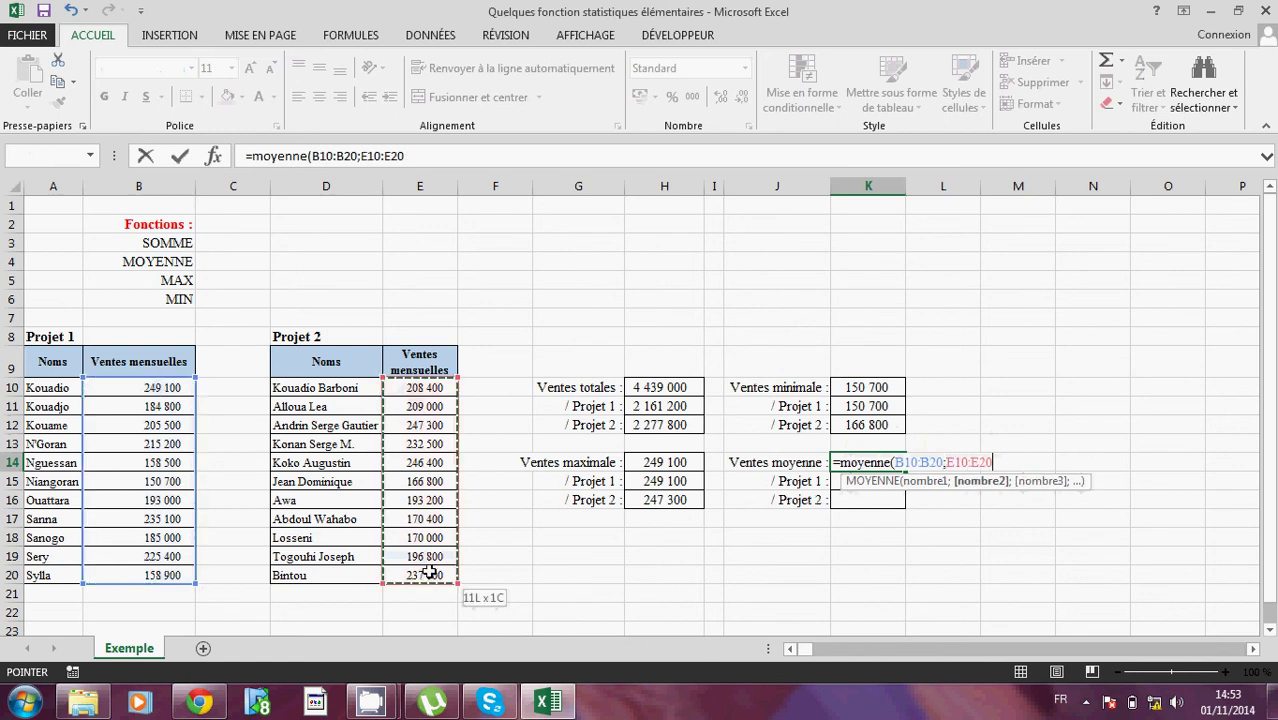
pyautogui.write(')')
pyautogui.press('Return')
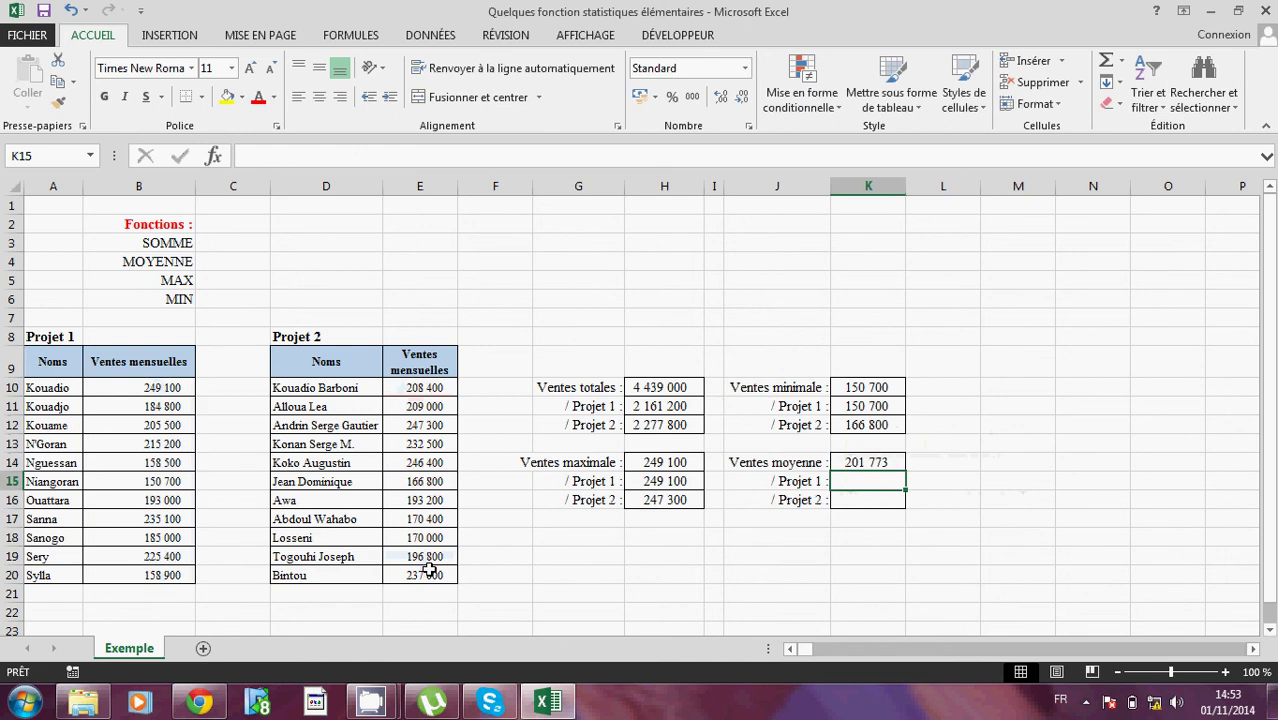
# - Calculate the Projet 1 average sale in K15 with =moyenne(B10:B20)
pyautogui.write('=')
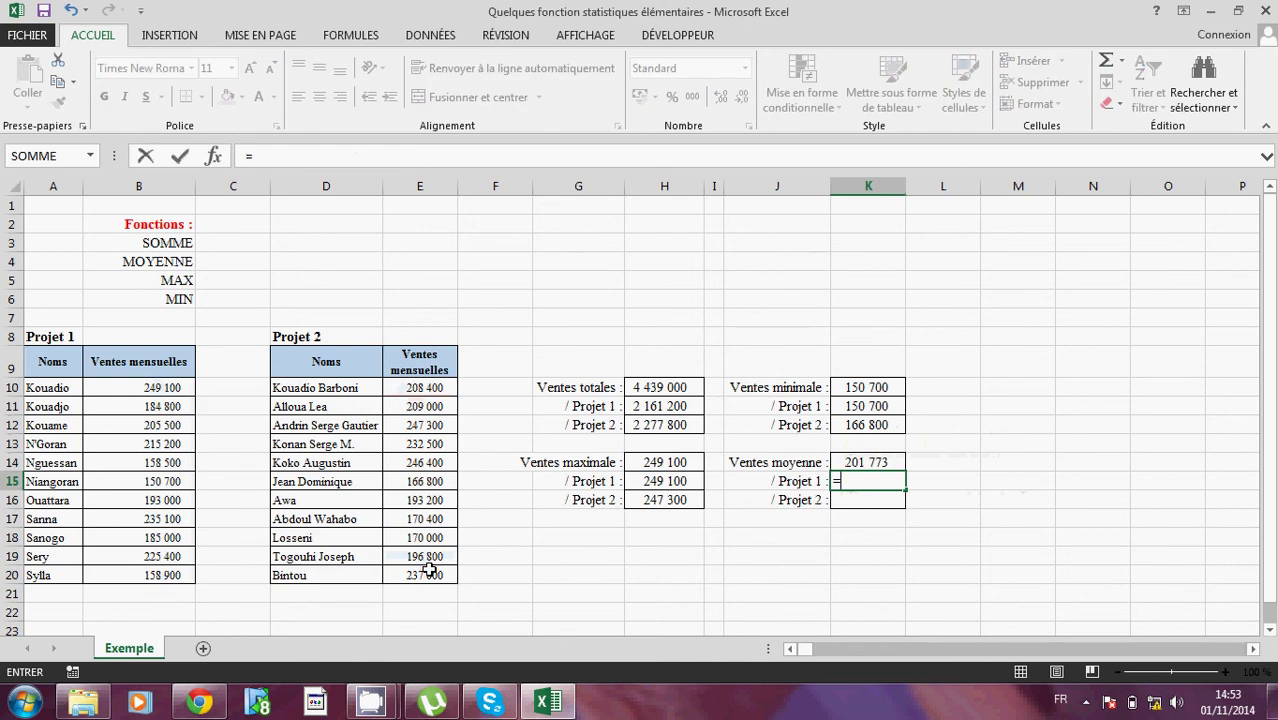
pyautogui.write('moyenn')
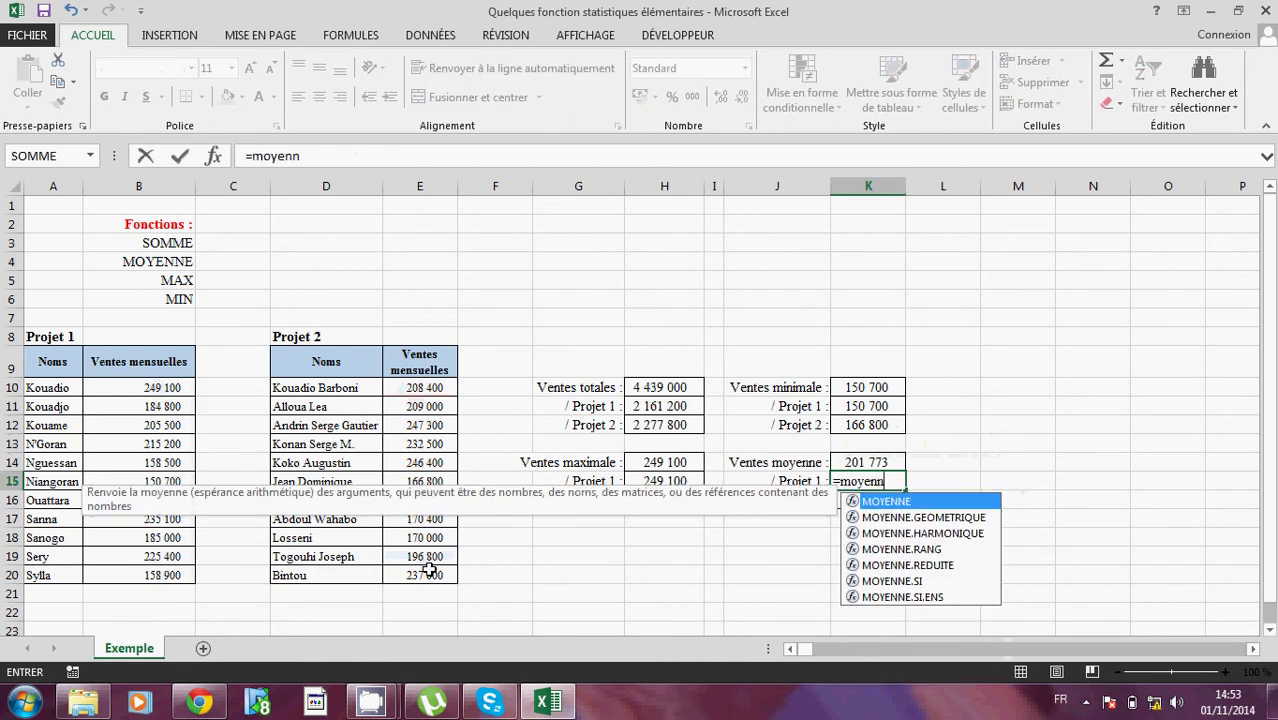
pyautogui.write('e(')
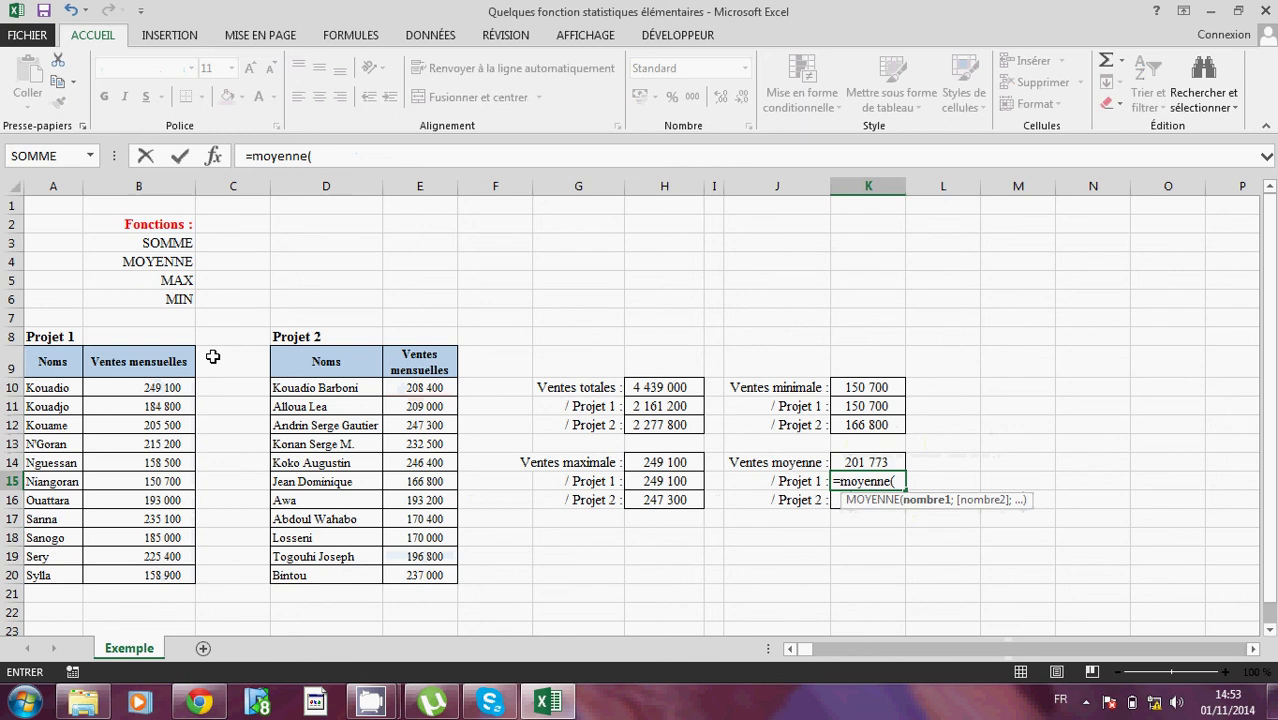
pyautogui.moveTo(175, 388); pyautogui.dragTo(185, 566)
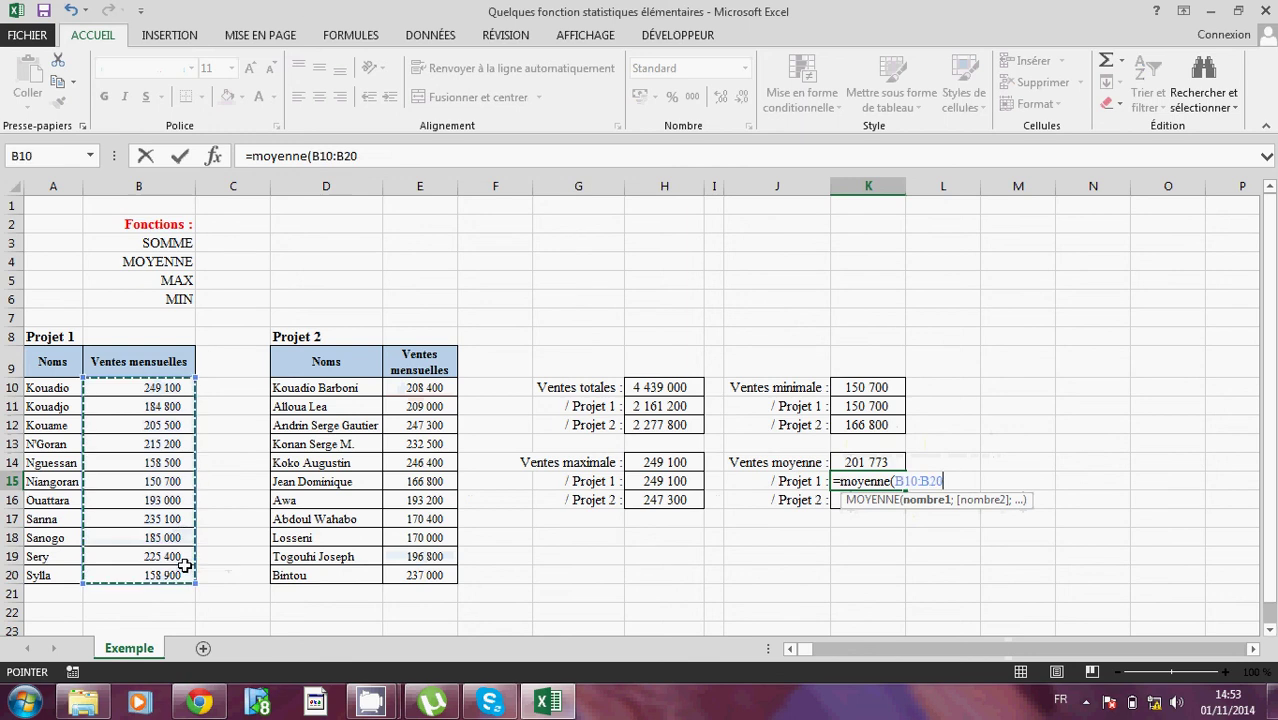
pyautogui.press('Return')
# - Calculate the Projet 2 average sale in K16 with =moyenne(E10:E20)
pyautogui.write('=')
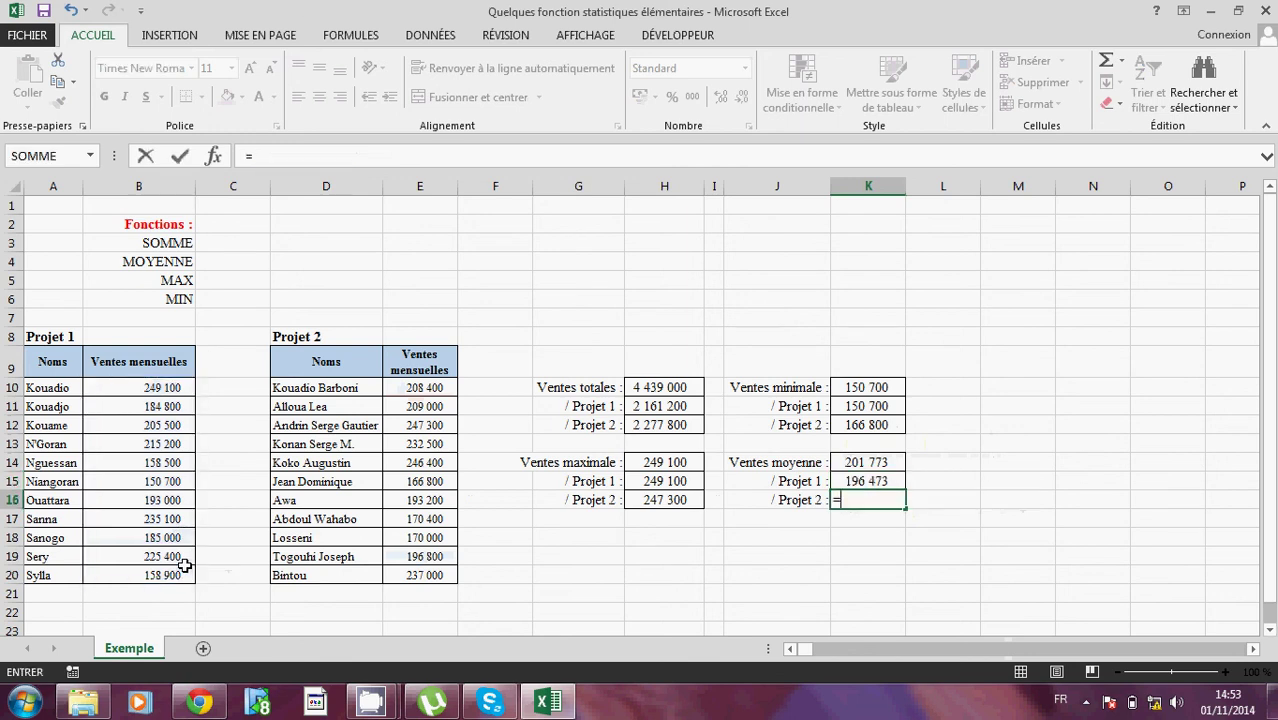
pyautogui.write('moyenne(')
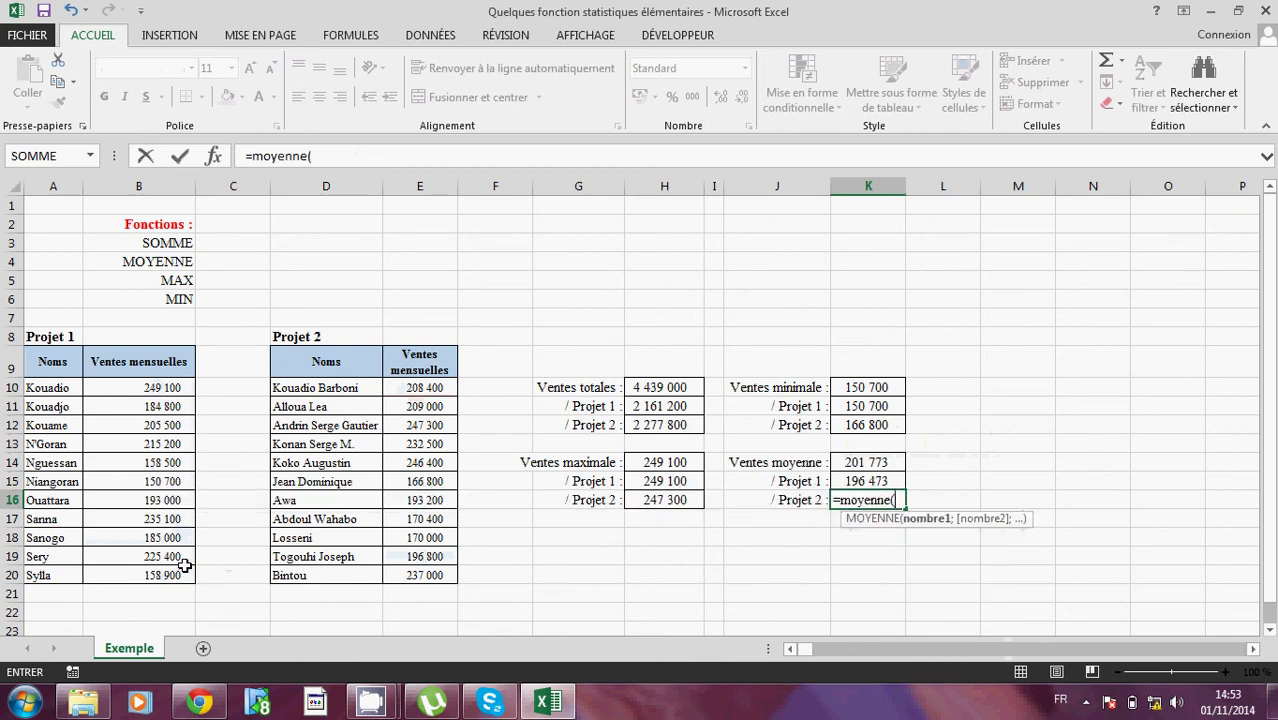
pyautogui.moveTo(420, 393); pyautogui.dragTo(435, 581)
pyautogui.press('Return')
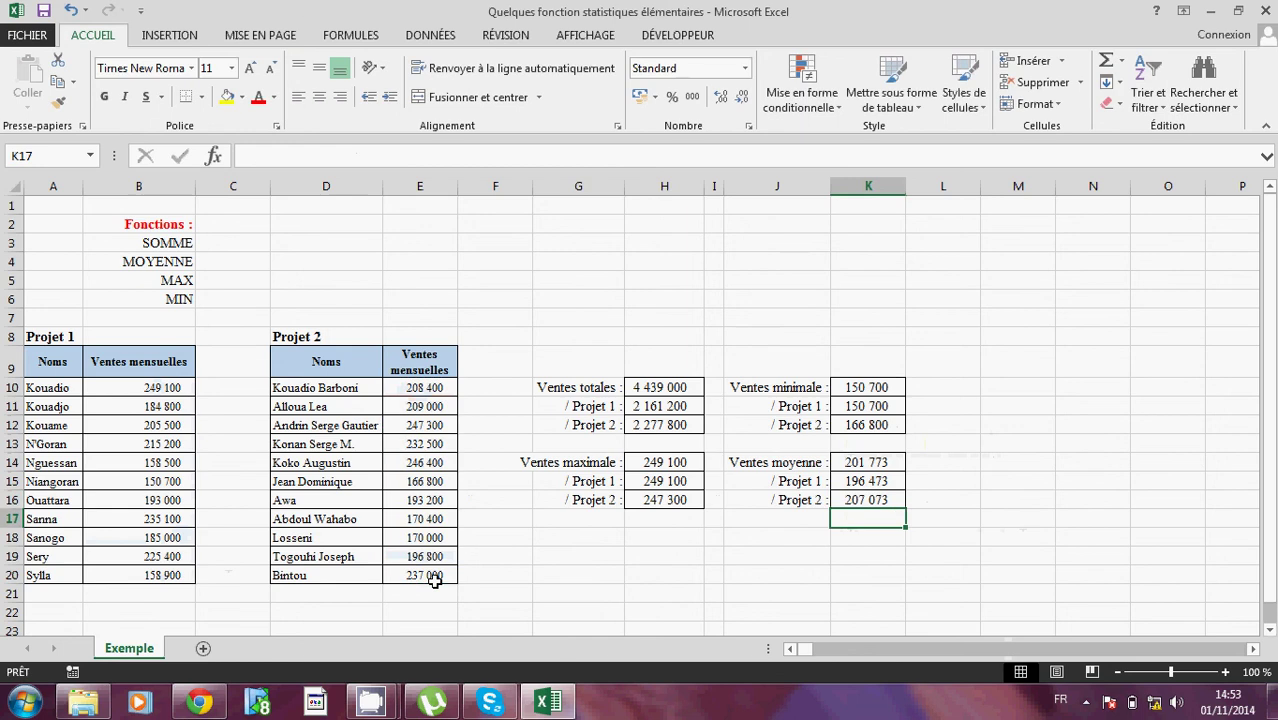
# - Cross-check the overall average in K14 by averaging both project averages in K18 with =moyenne(K15:K16), and clear K18
pyautogui.click(863, 465)
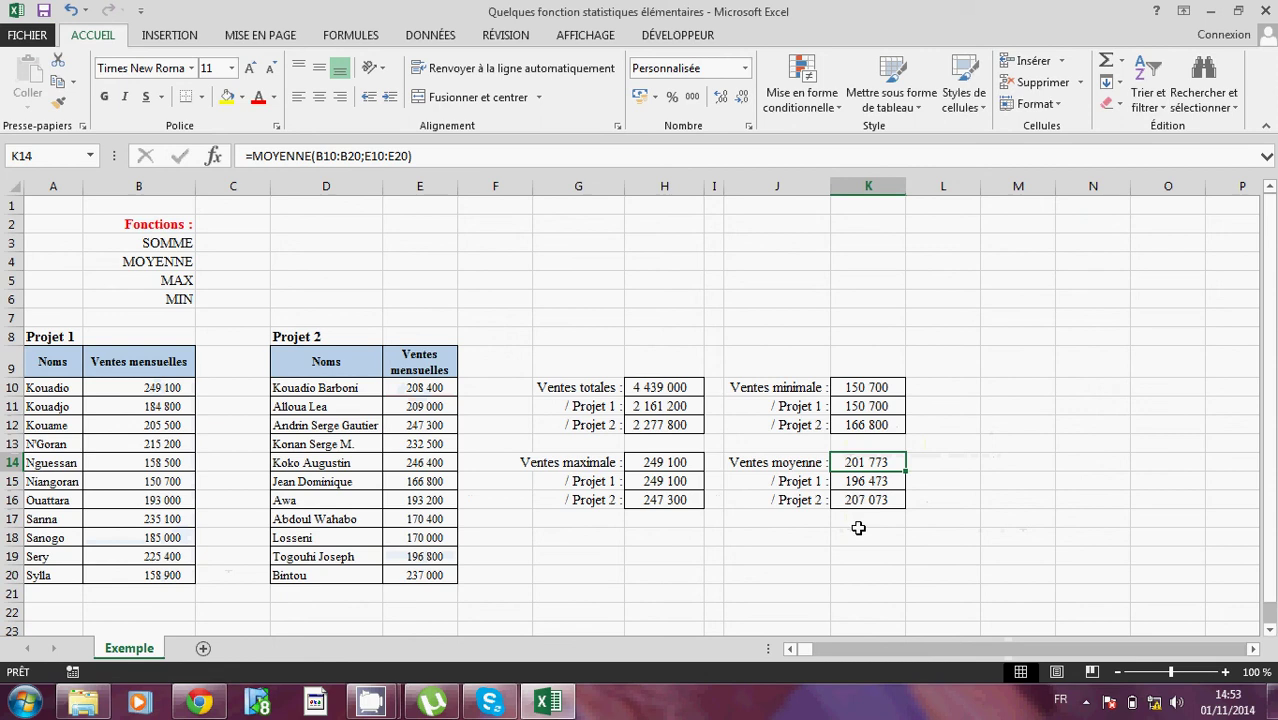
pyautogui.click(863, 537)
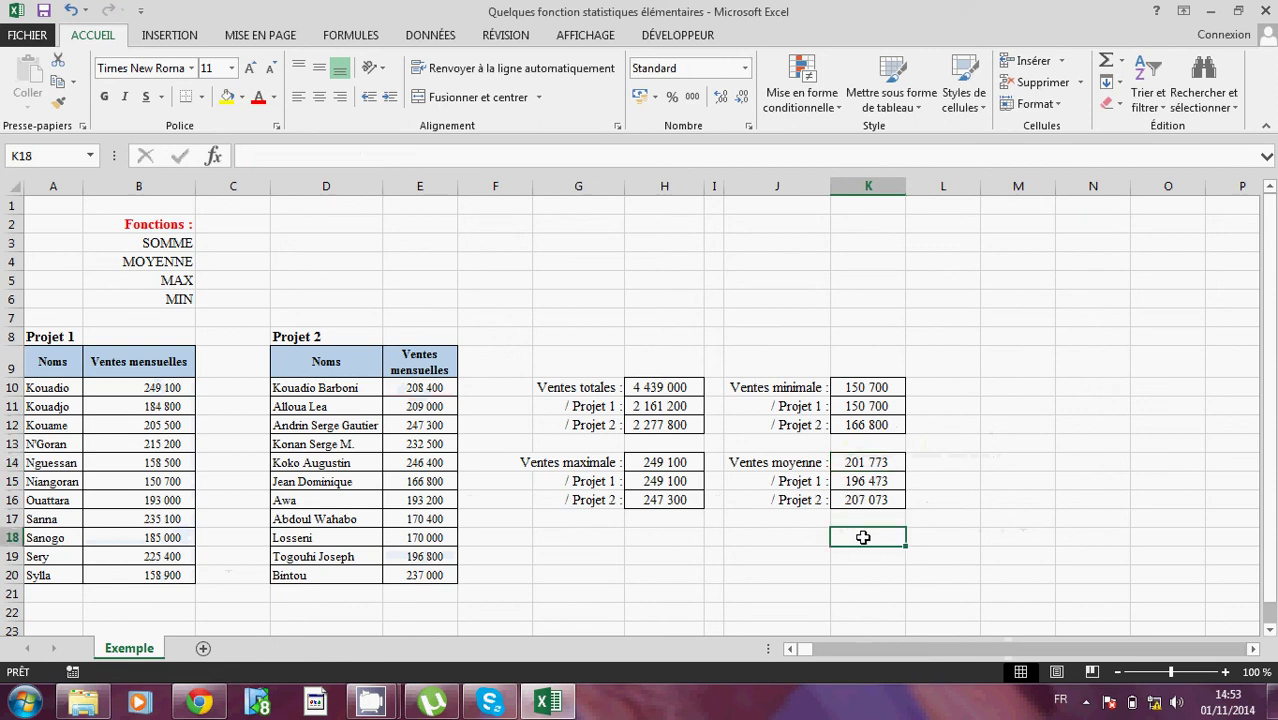
pyautogui.write('=moye')
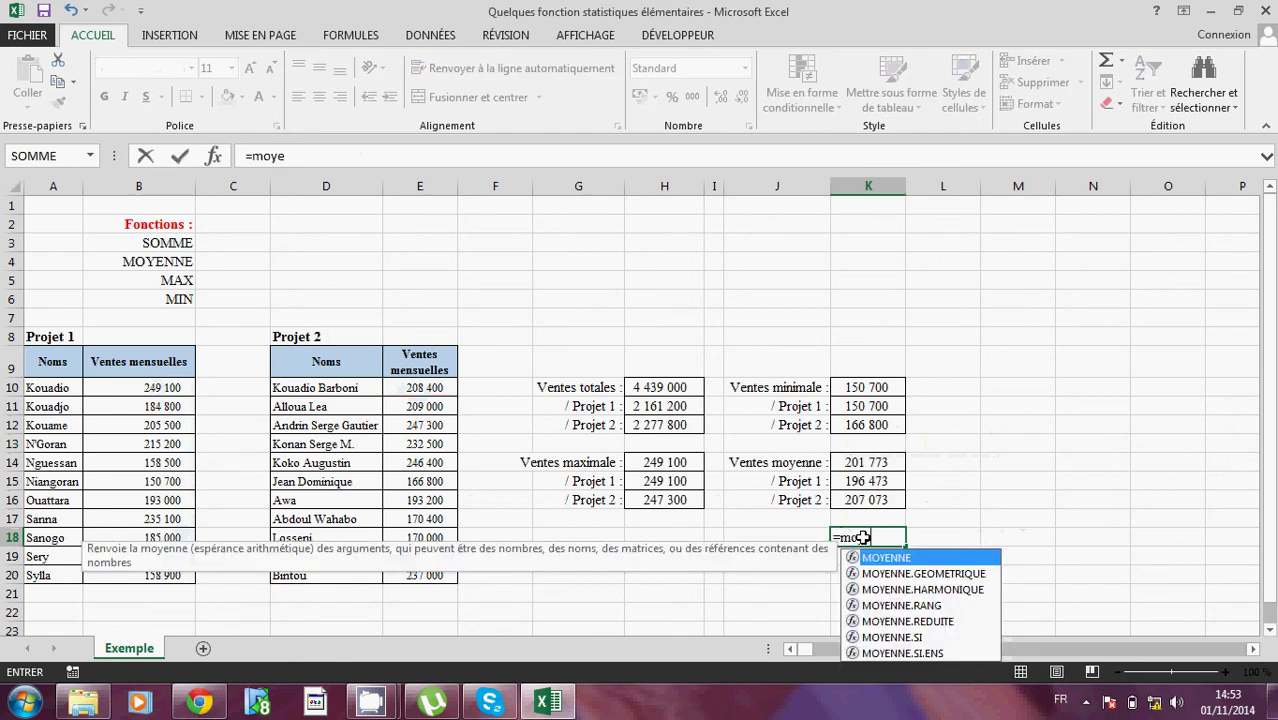
pyautogui.write('nne(')
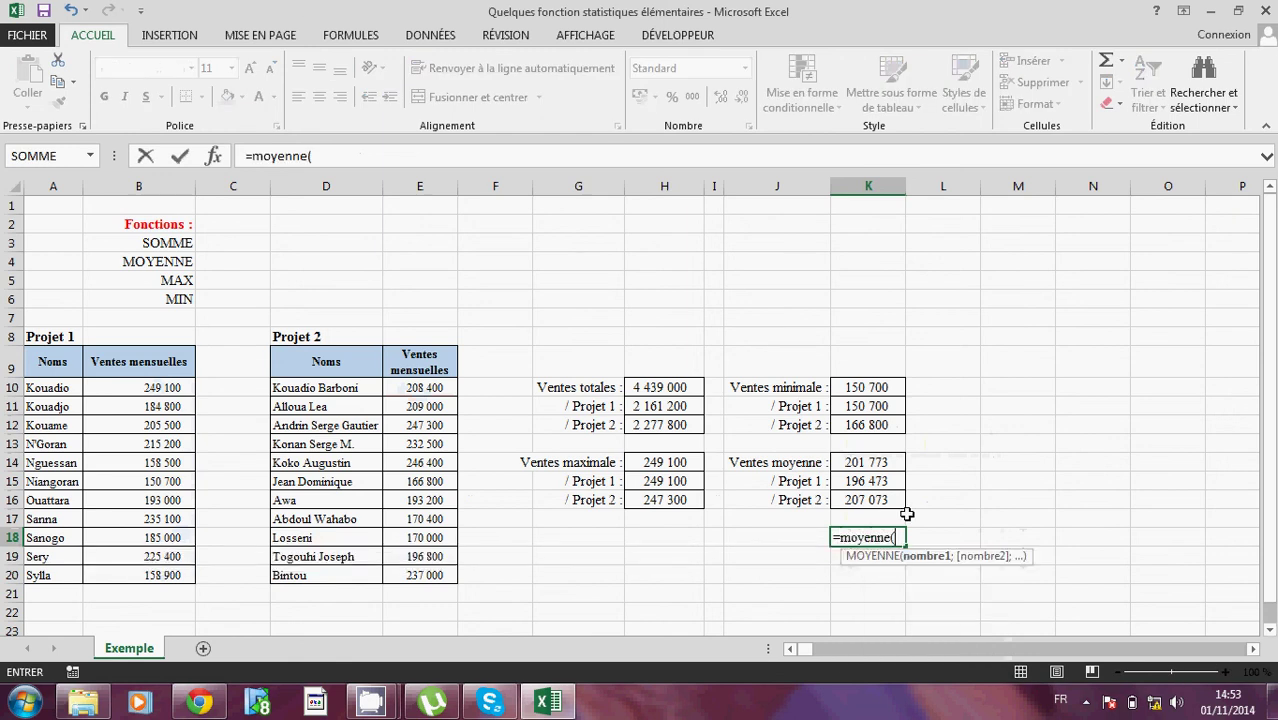
pyautogui.click(884, 484)
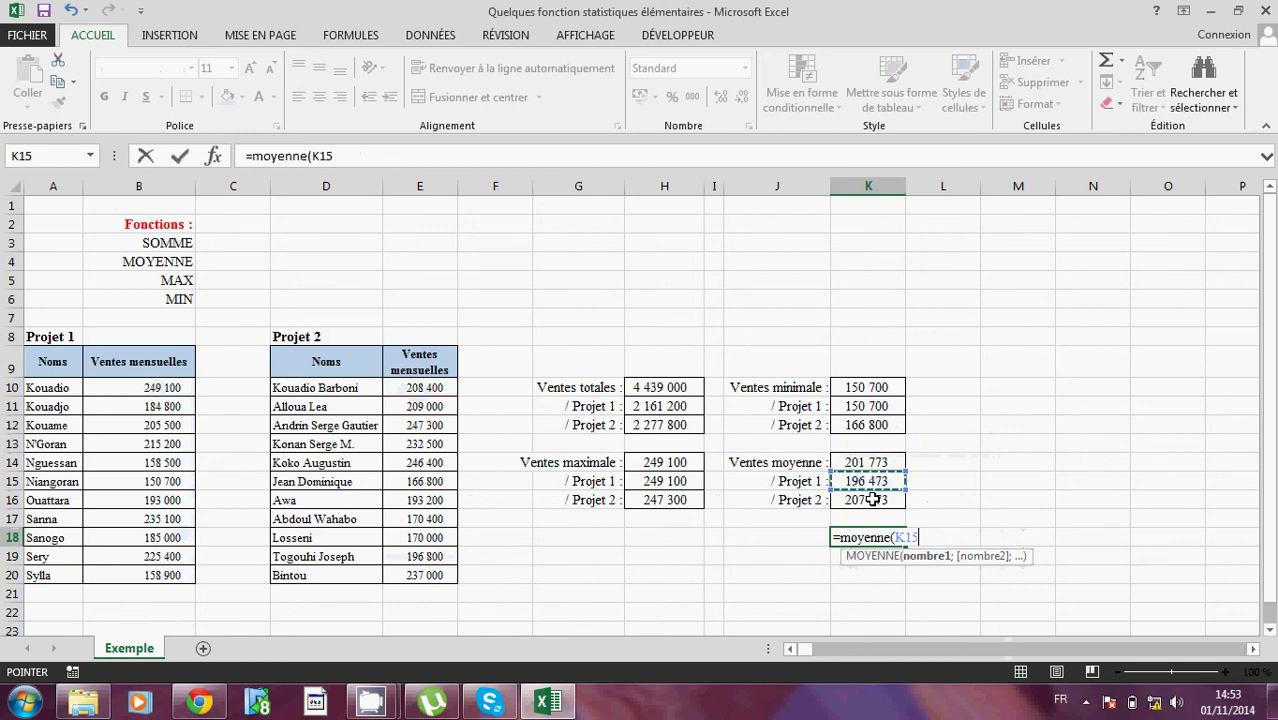
pyautogui.click(873, 499)
pyautogui.moveTo(862, 481); pyautogui.dragTo(866, 494)
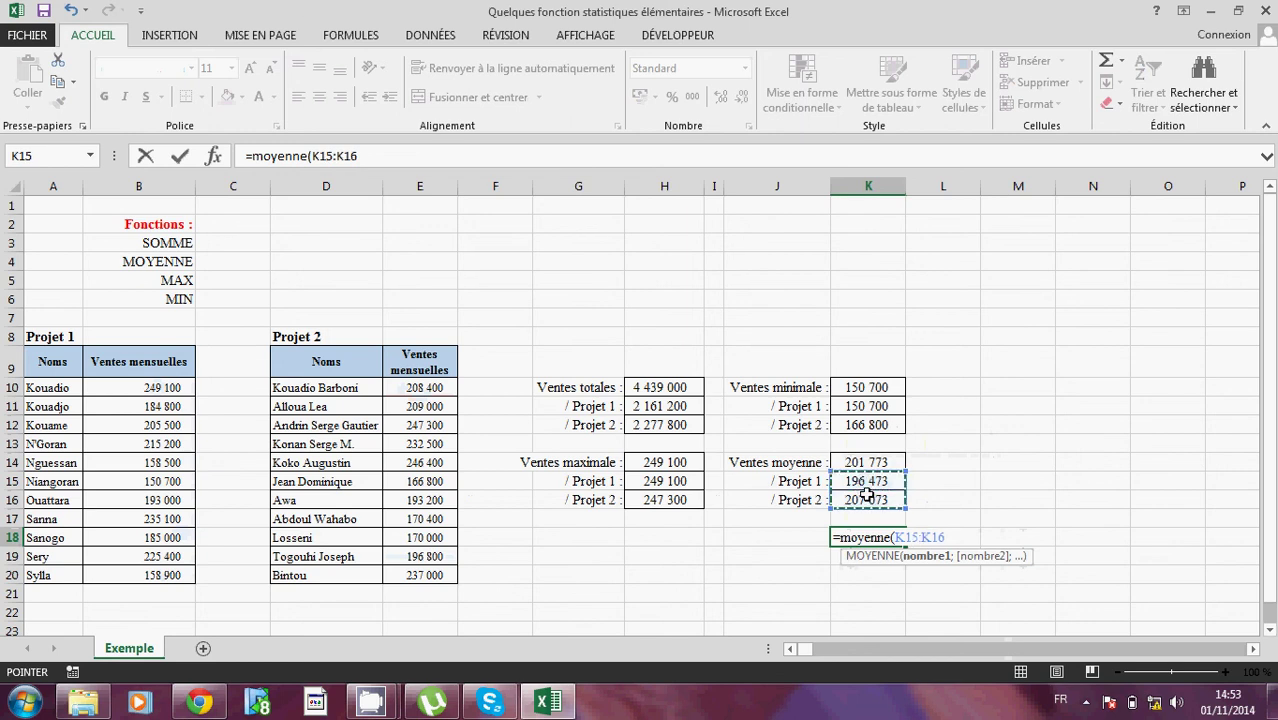
pyautogui.press('Return')
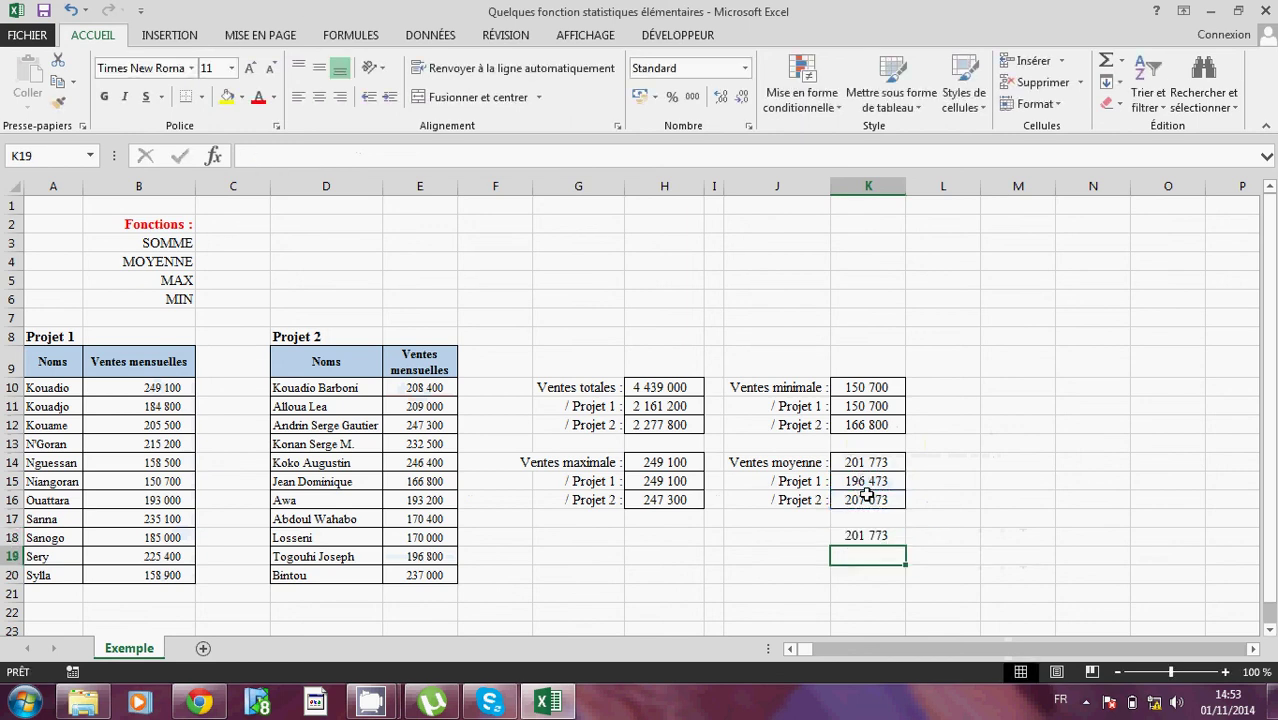
pyautogui.click(865, 539)
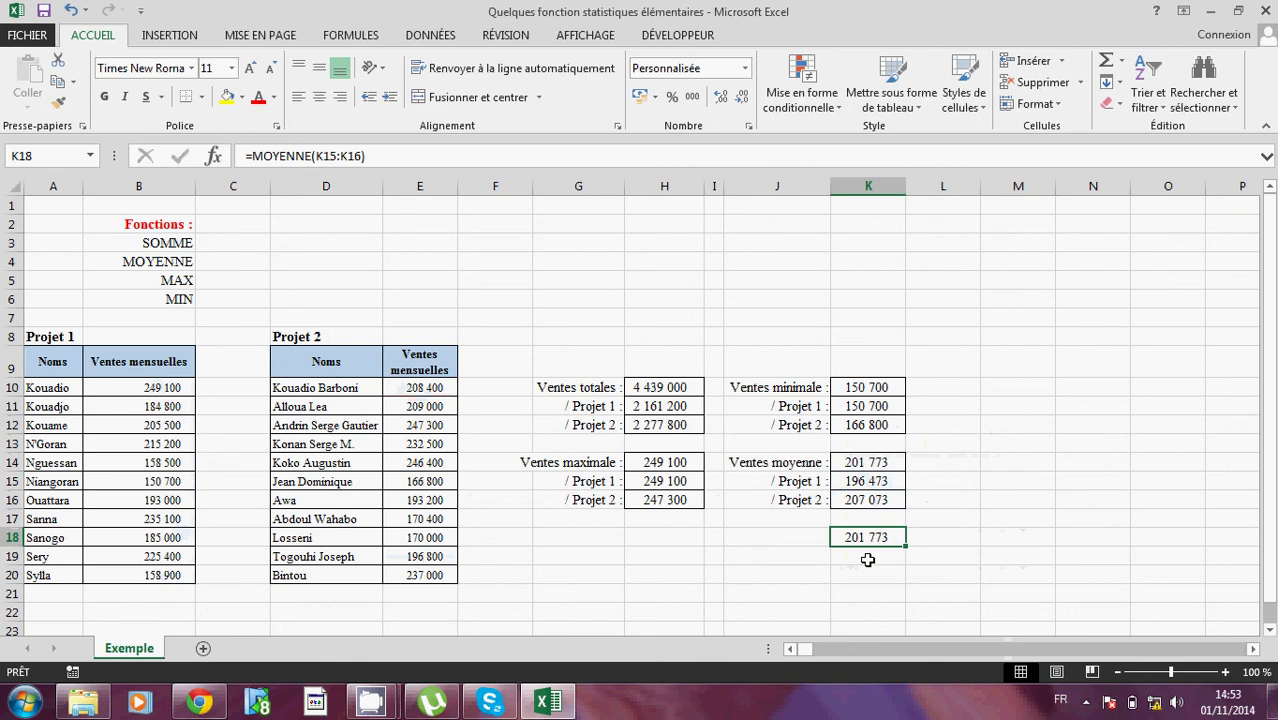
pyautogui.press('Delete')
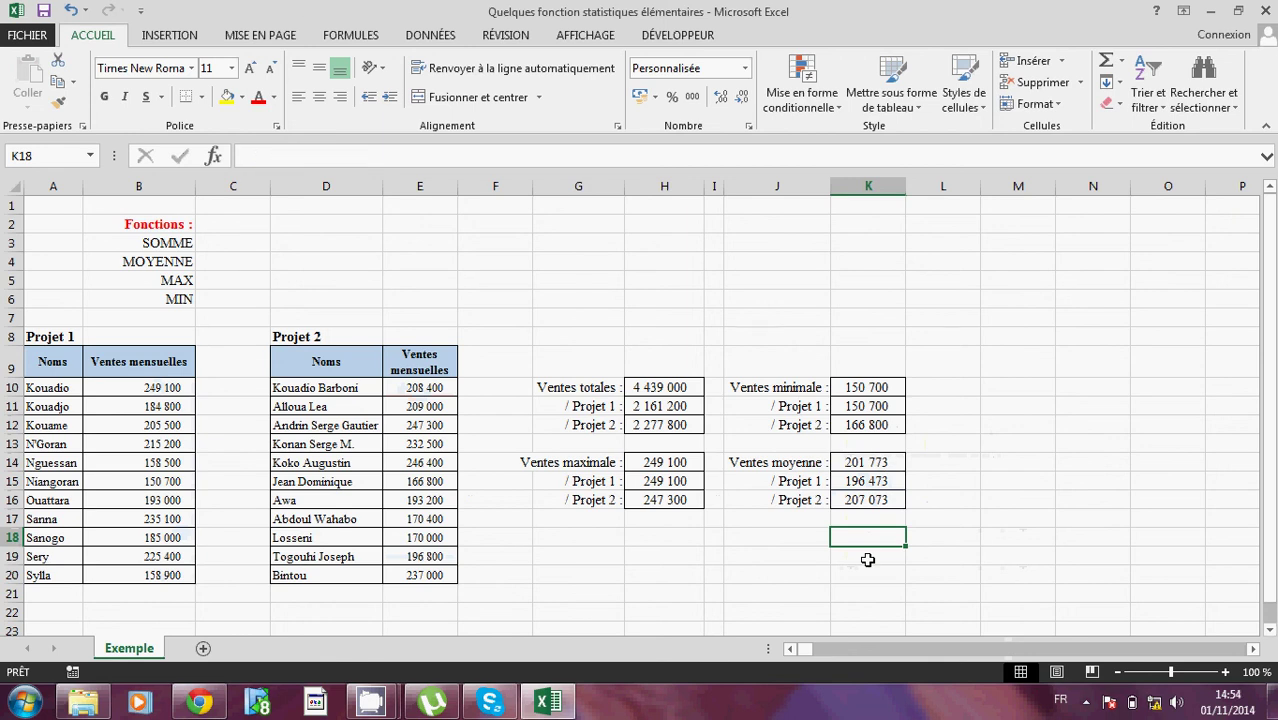
pyautogui.click(370, 704)
pyautogui.click(283, 596)
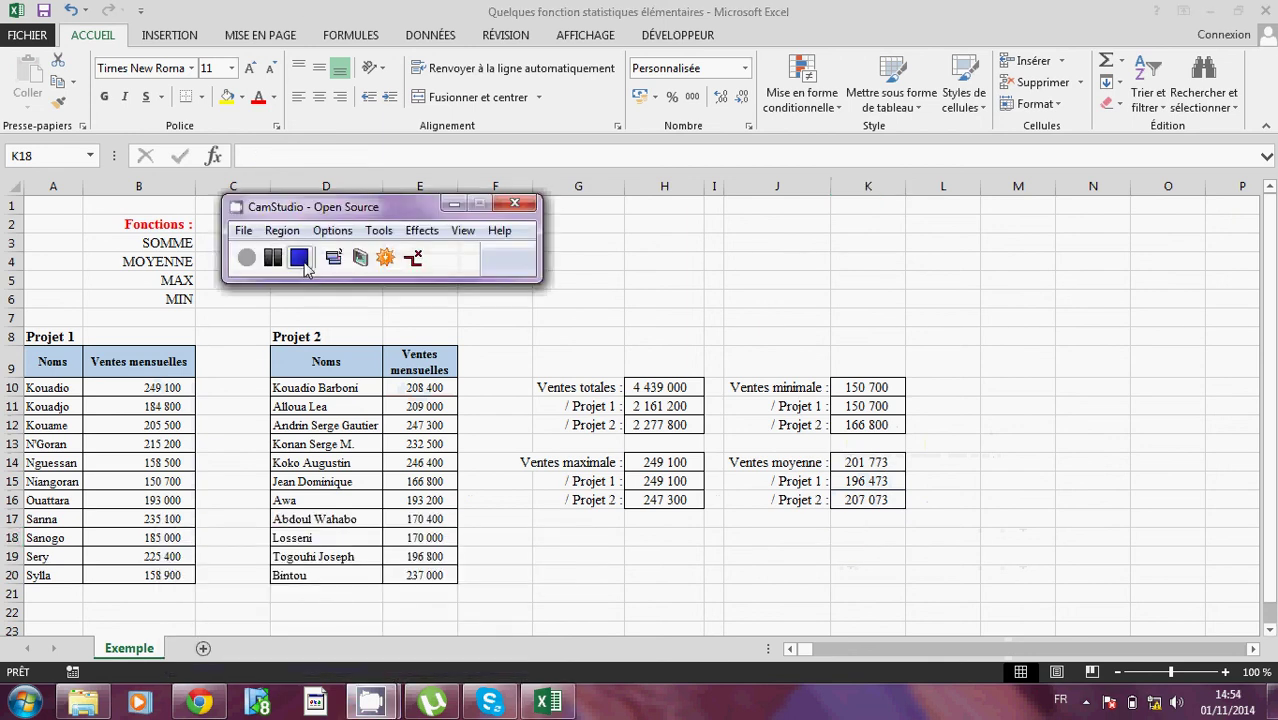